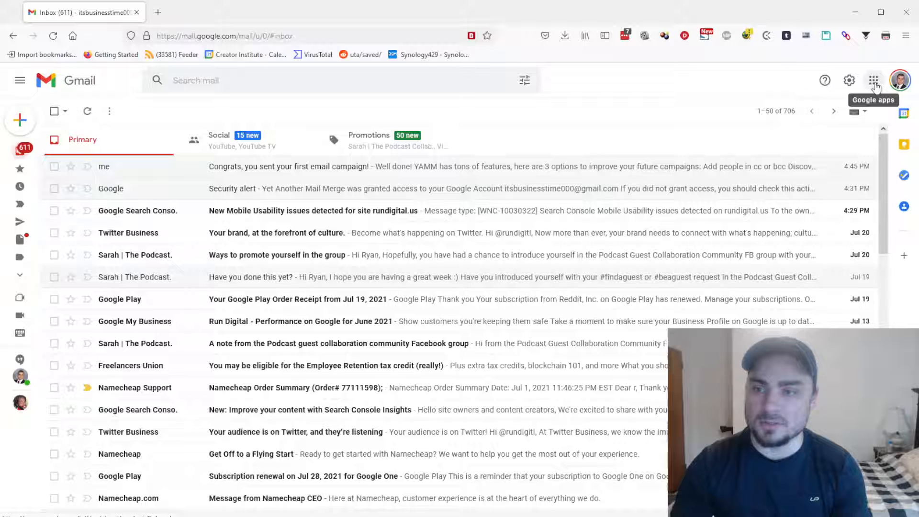
Open the Google apps launcher from the top-right grid in Gmail
left_click(874, 81)
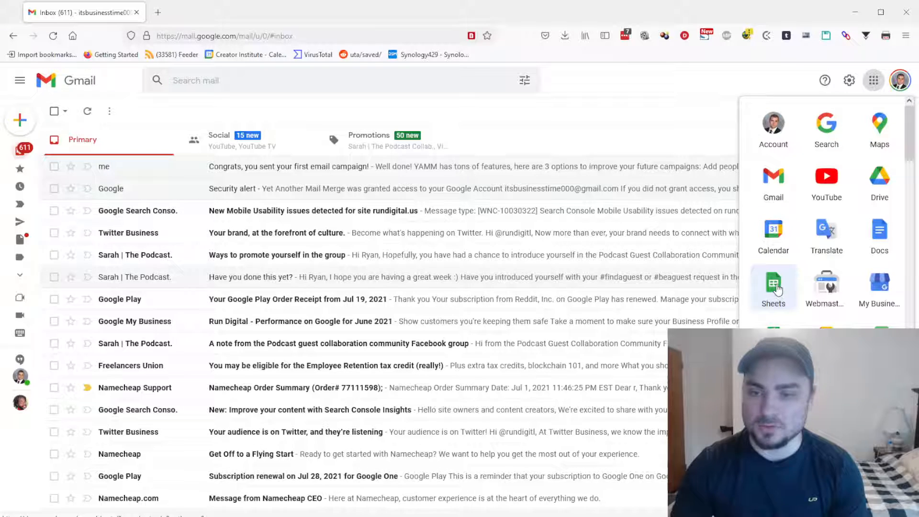
Launch Sheets from the apps list and start a Blank spreadsheet
left_click(775, 286)
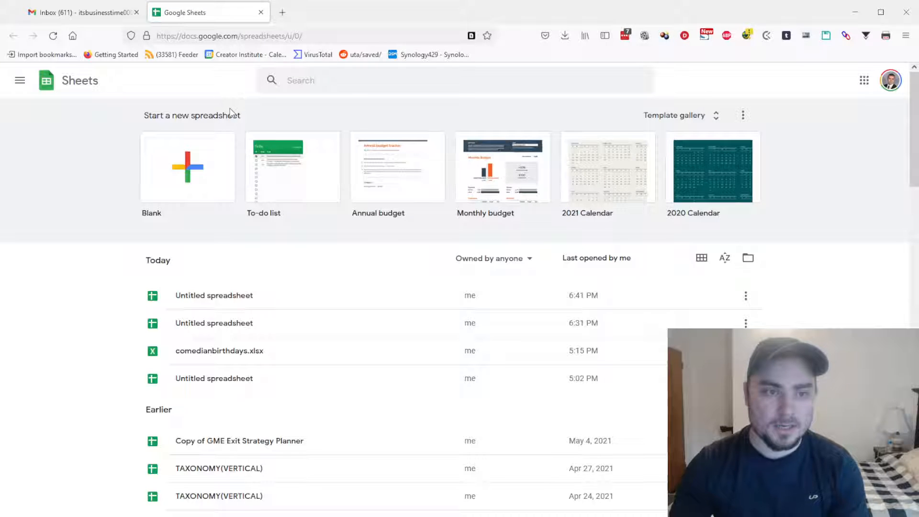
left_click(195, 172)
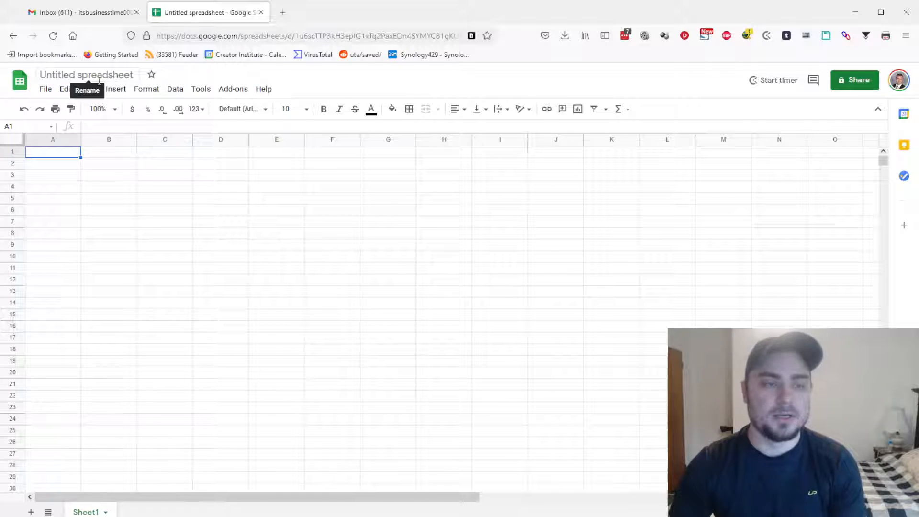
Choose Add-ons > Get add-ons to open the Workspace Marketplace for Sheets
left_click(238, 91)
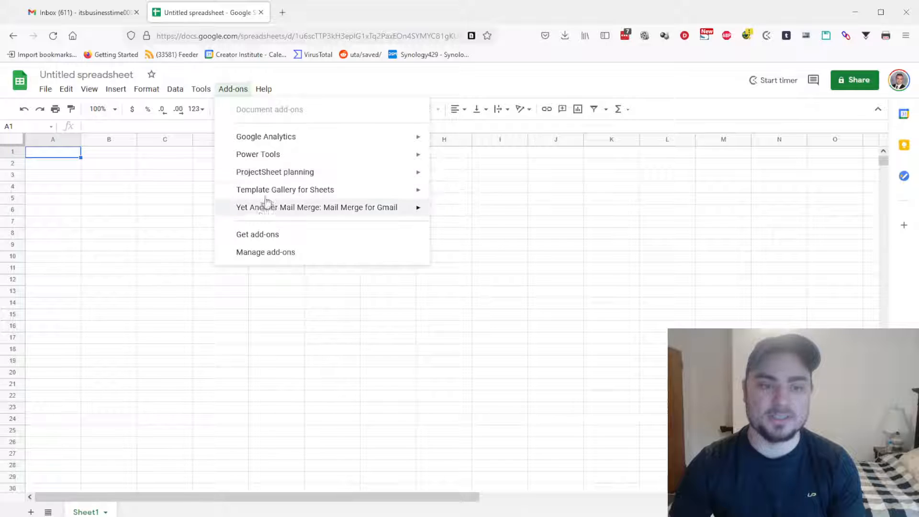
mouse_move(273, 142)
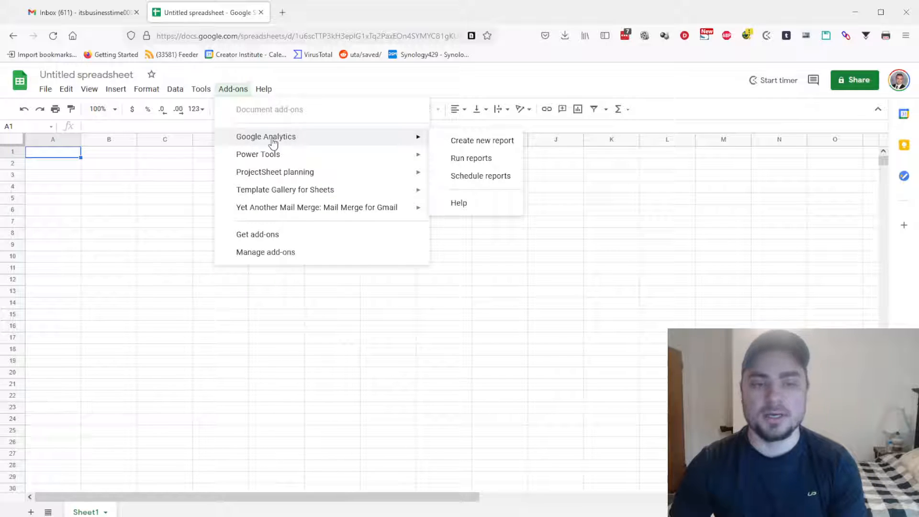
mouse_move(277, 212)
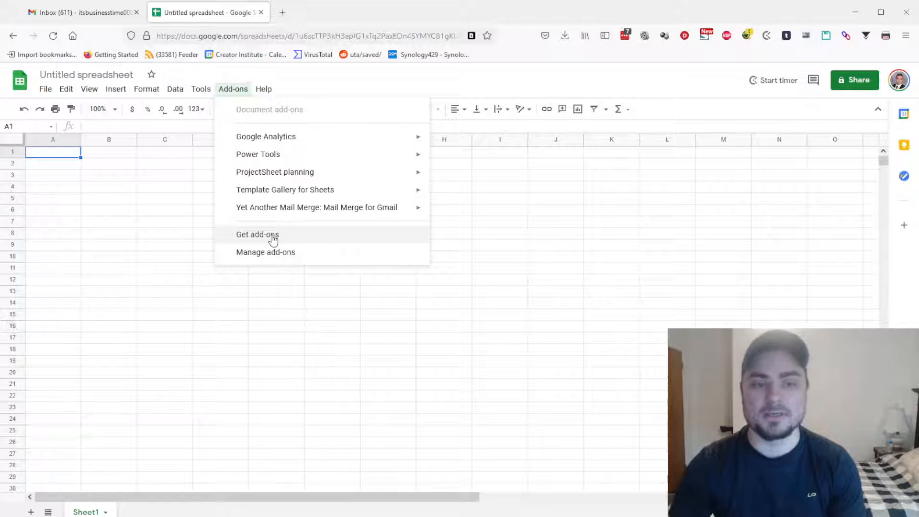
left_click(272, 240)
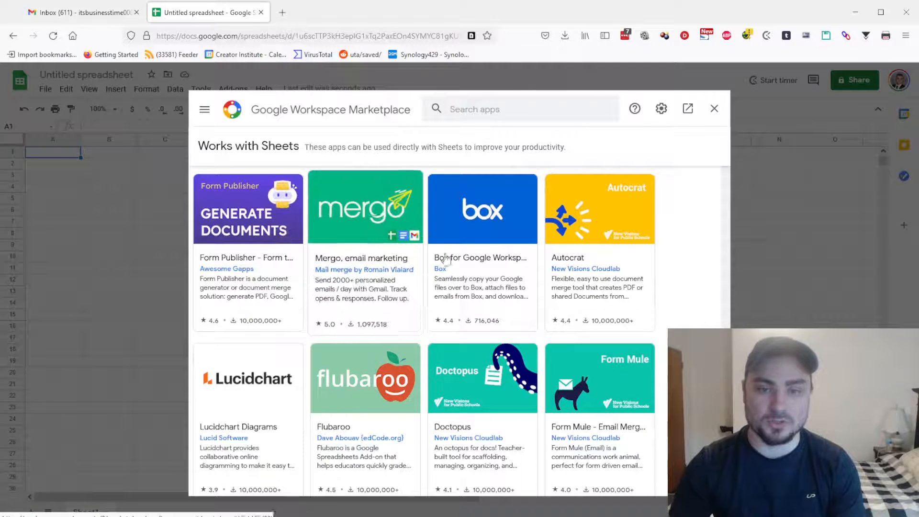
Search the Marketplace for Yet Another Mail Merge, confirm it's installed, then close the Marketplace
left_click(494, 110)
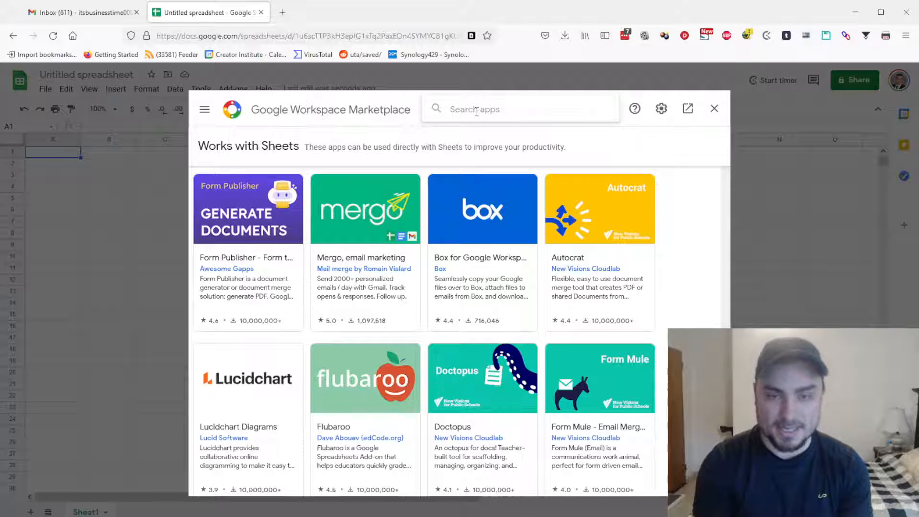
type("Yet another")
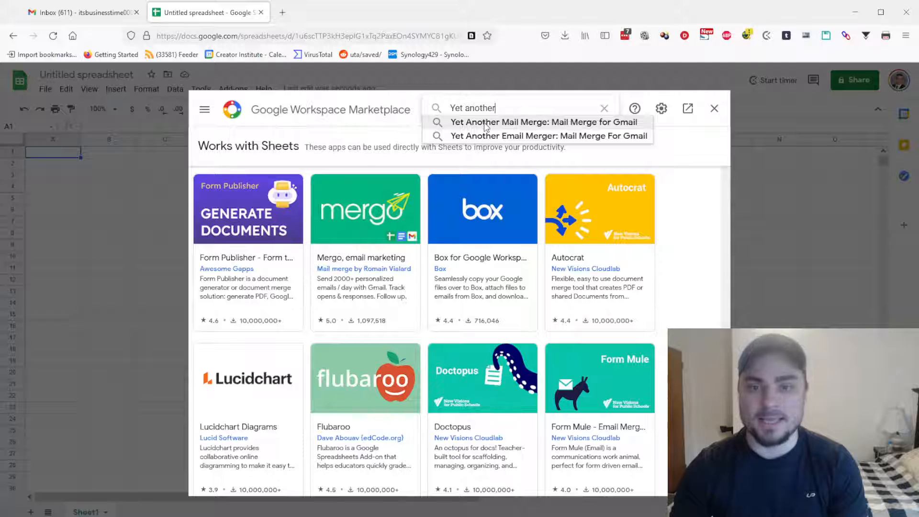
left_click(486, 123)
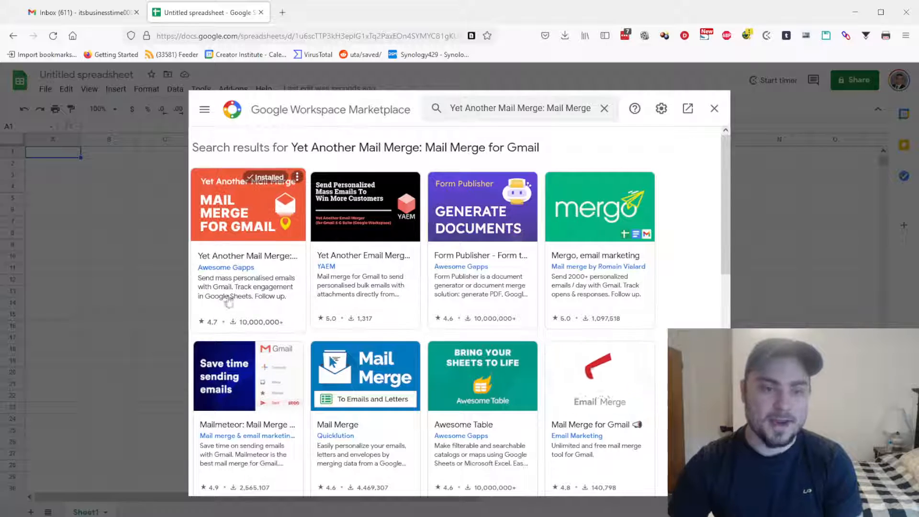
left_click(254, 213)
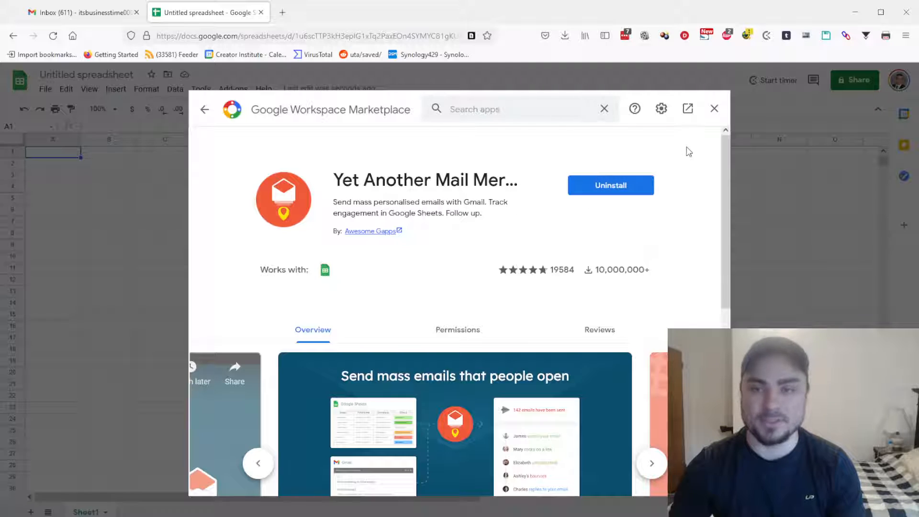
left_click(714, 108)
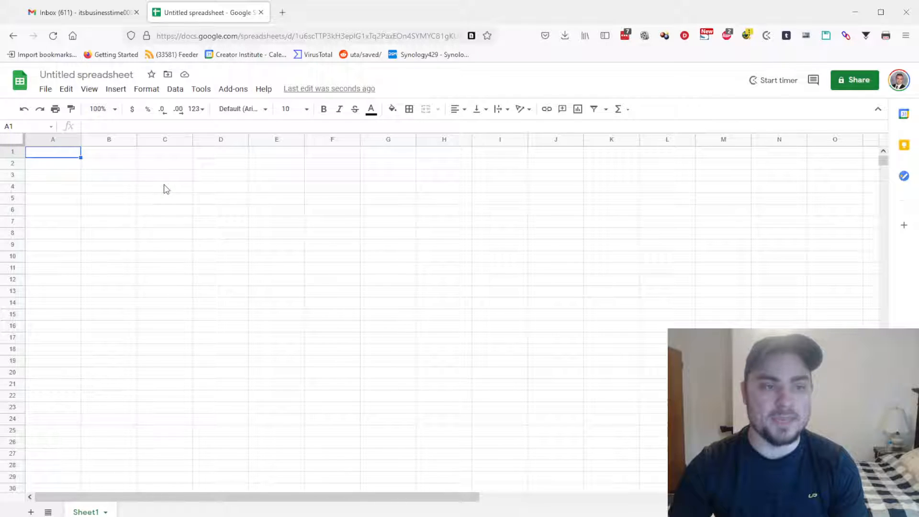
Enter headers email address, first name, company name and merge status across A1:D1
double_click(63, 151)
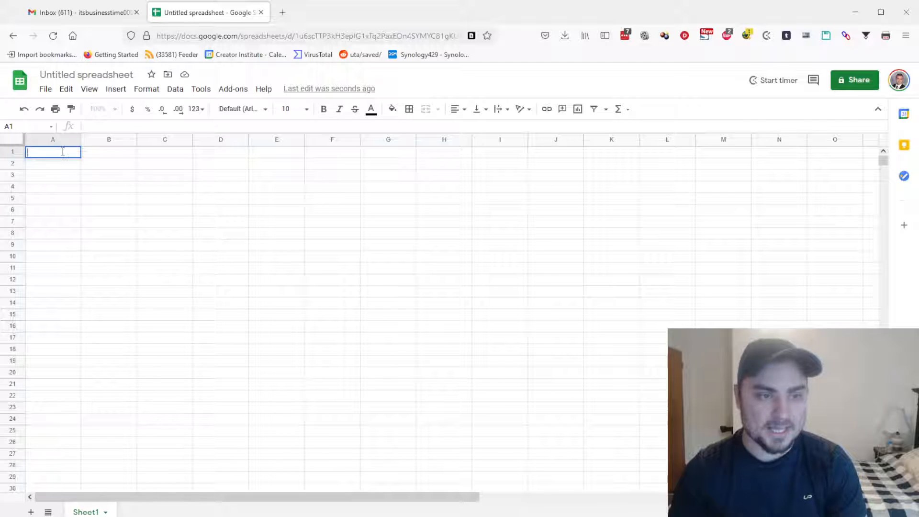
type("email address")
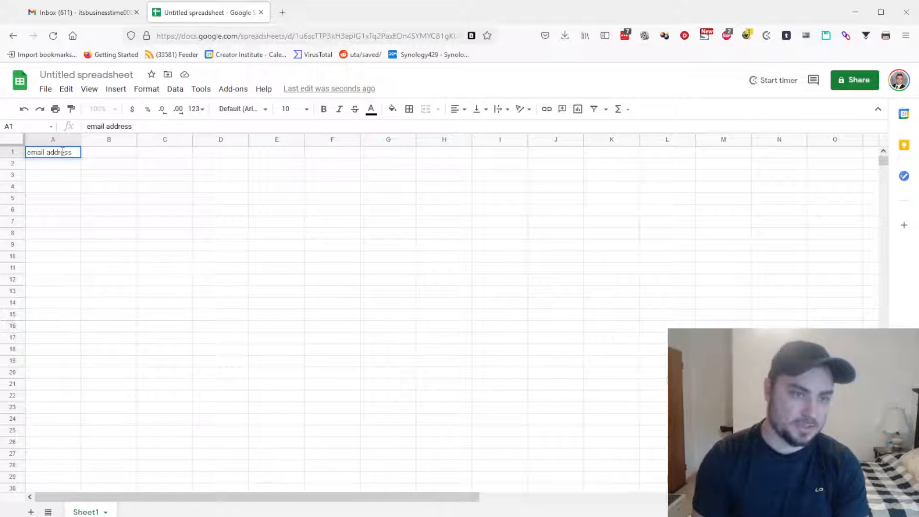
key("Tab")
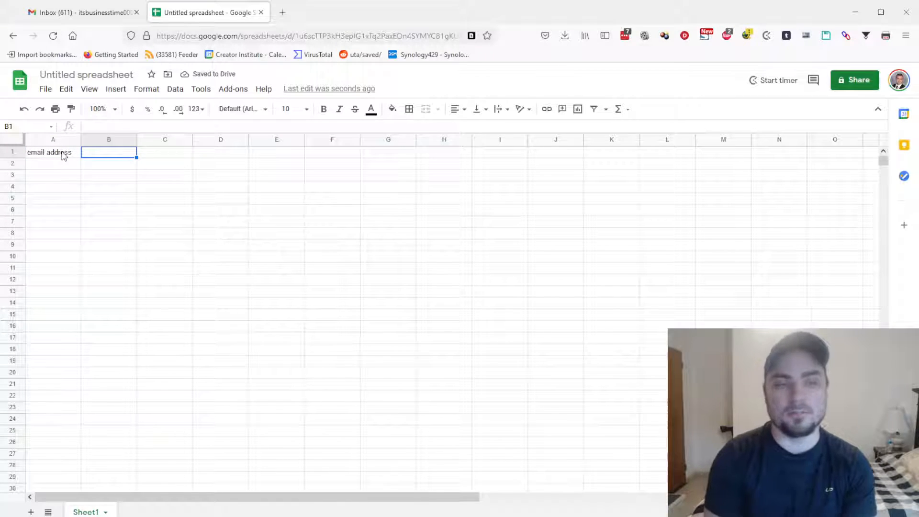
type("fis")
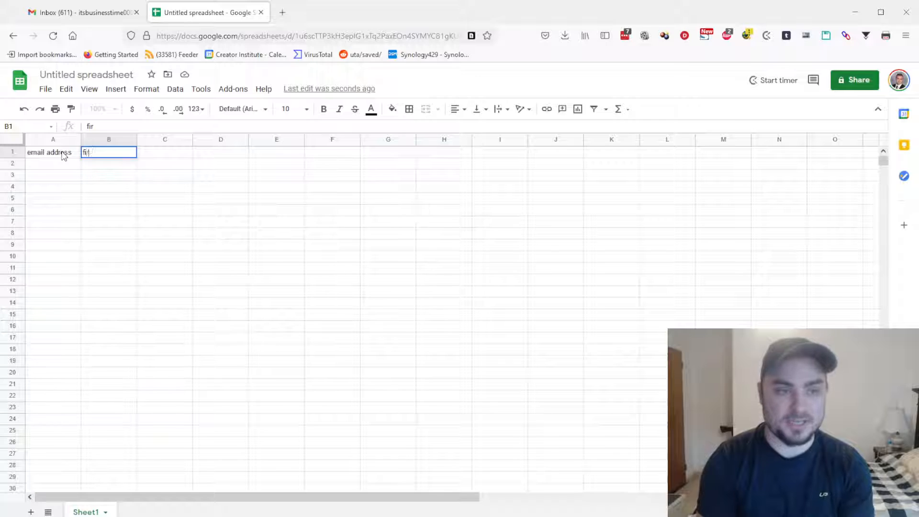
type("st name")
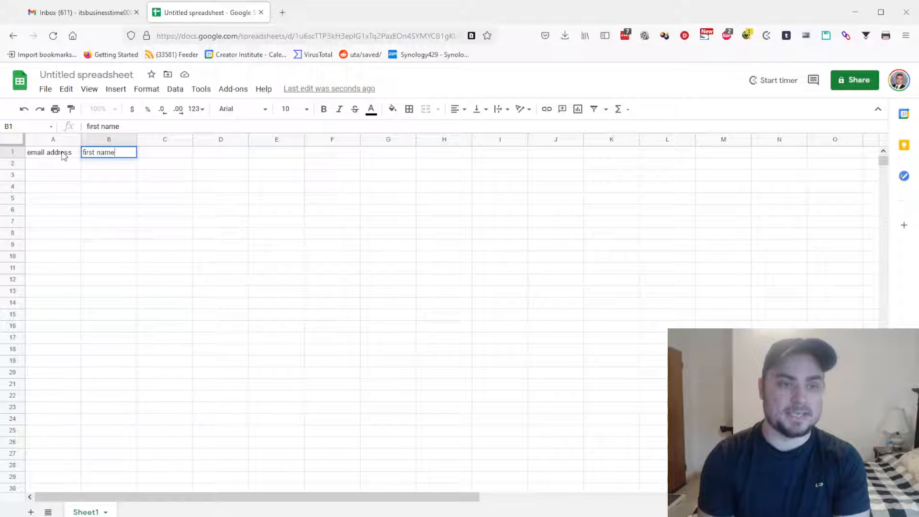
key("Tab")
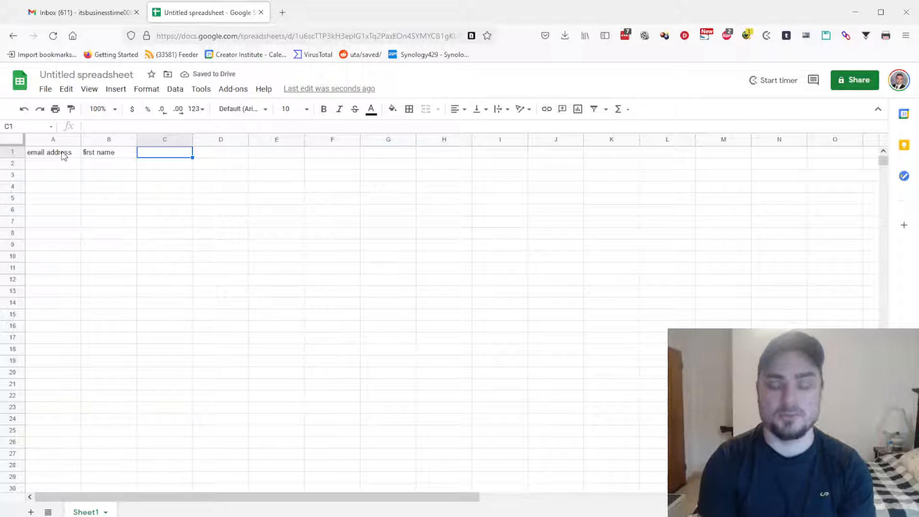
type("company nam")
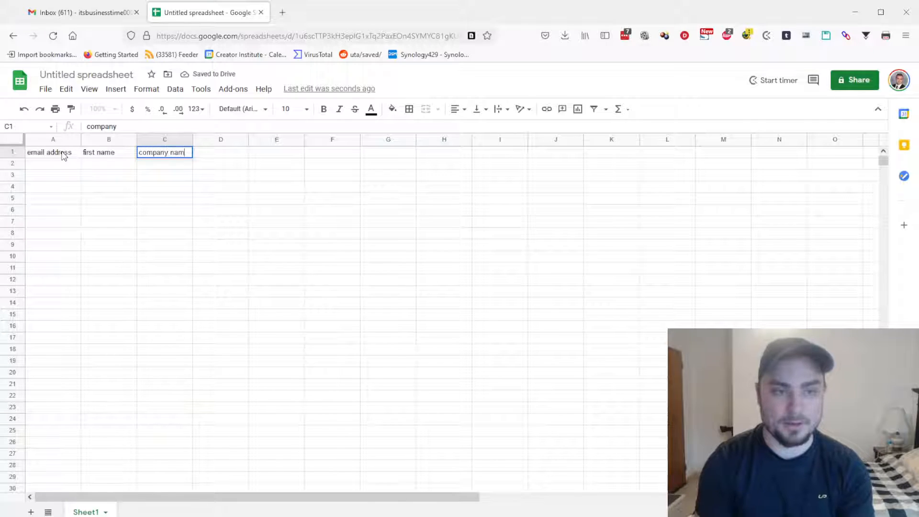
type("e")
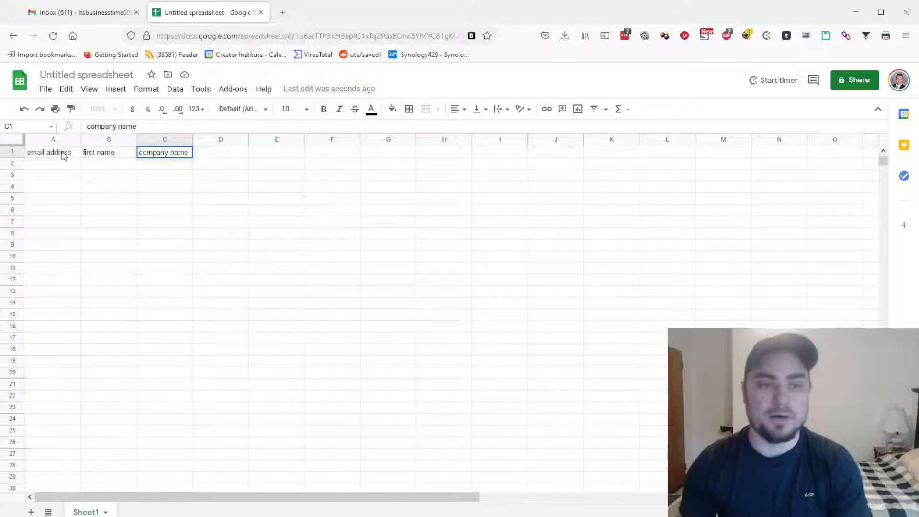
key("Tab")
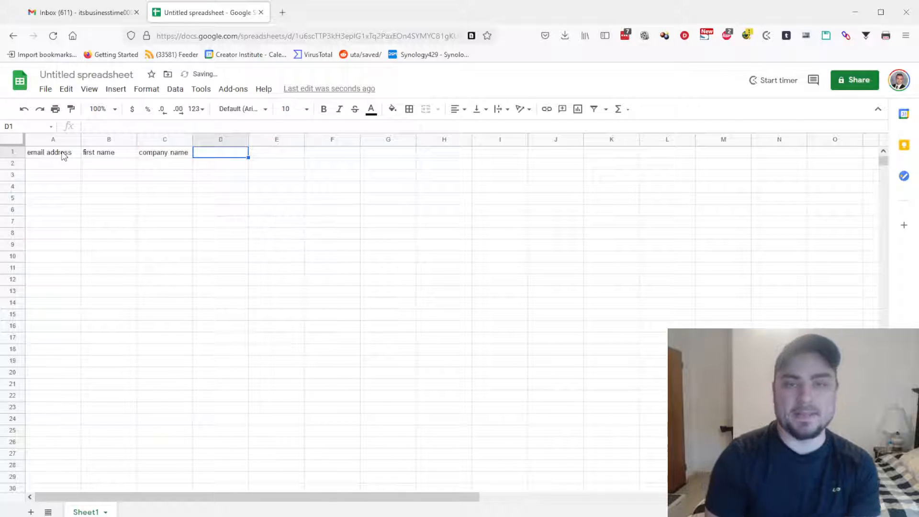
type("me")
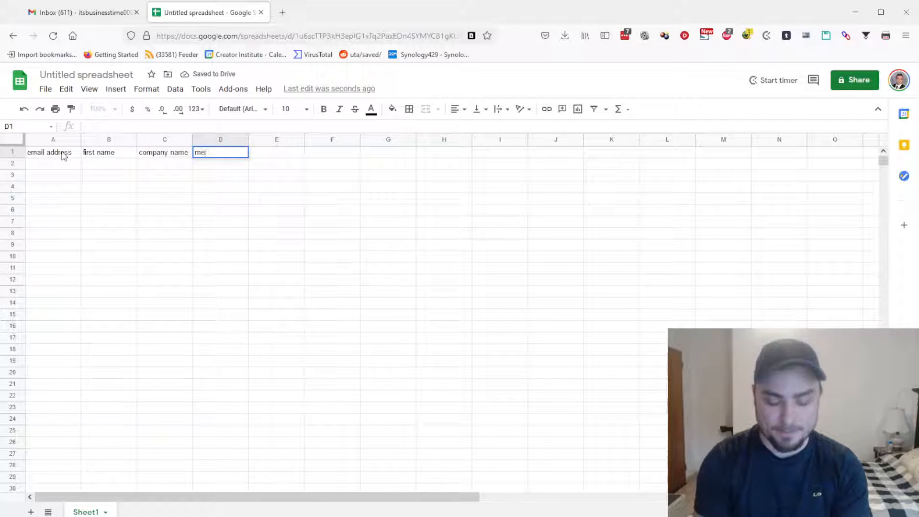
type("rge status")
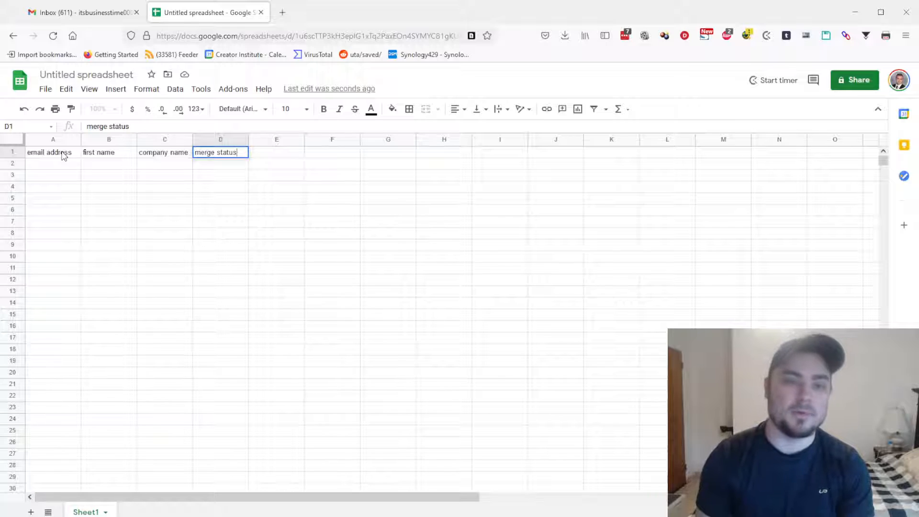
key("Return")
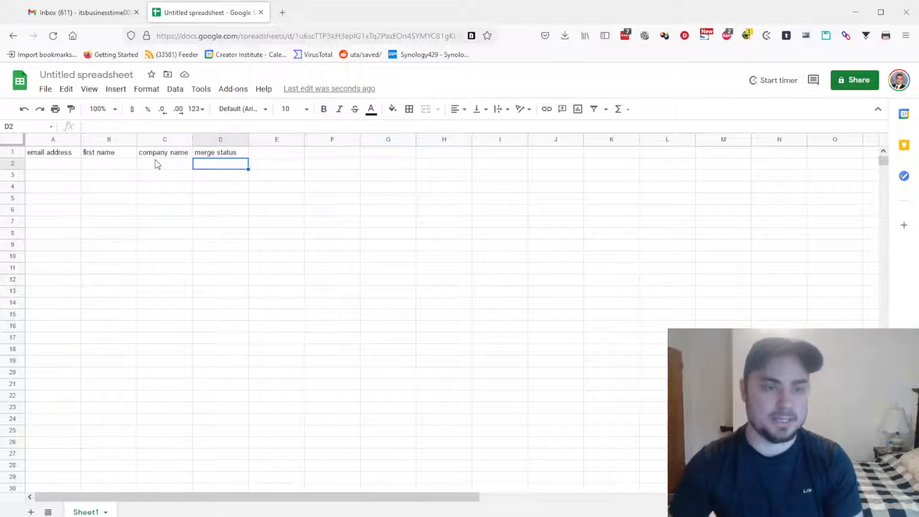
Go to Quip in a new tab and open the campaign document found by searching 'wel'
left_click(283, 14)
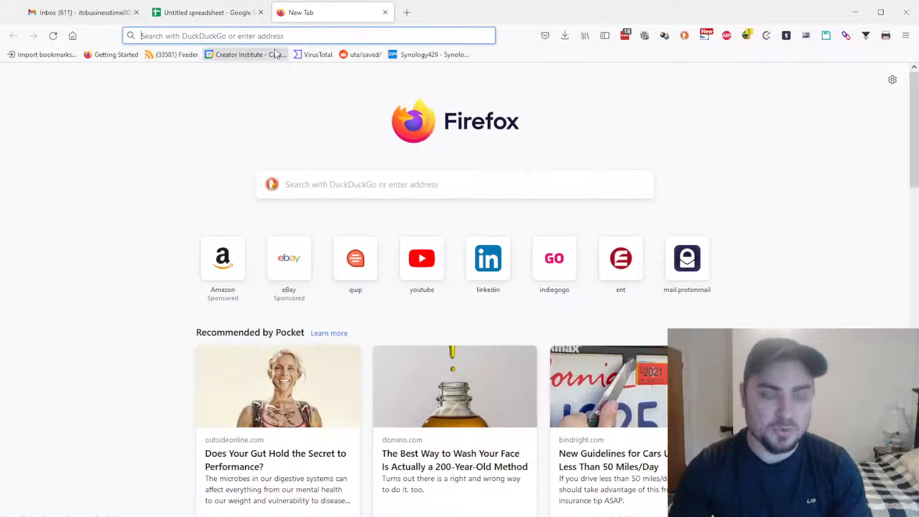
type("quip.com/")
key("Return")
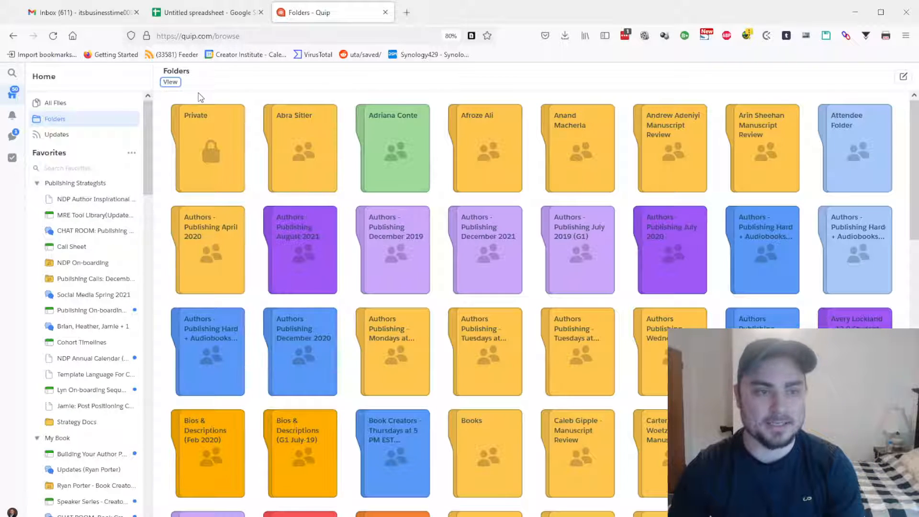
left_click(12, 76)
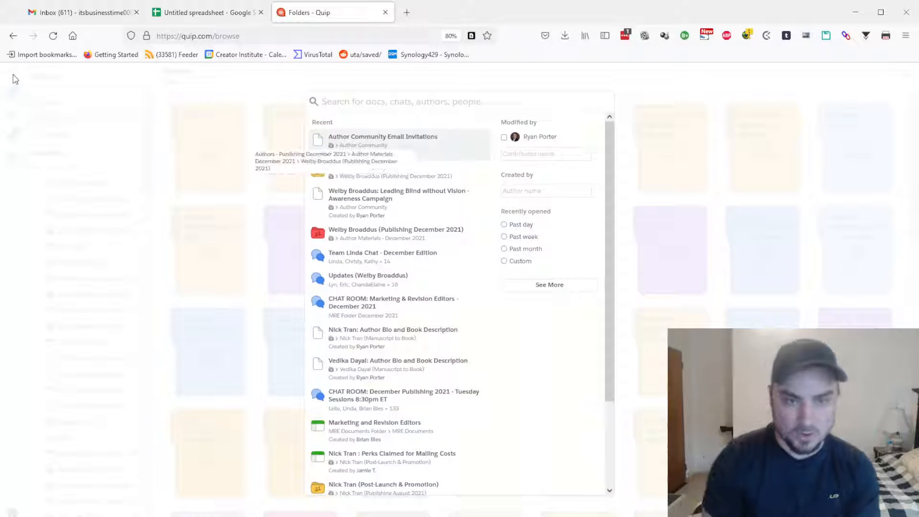
type("welby")
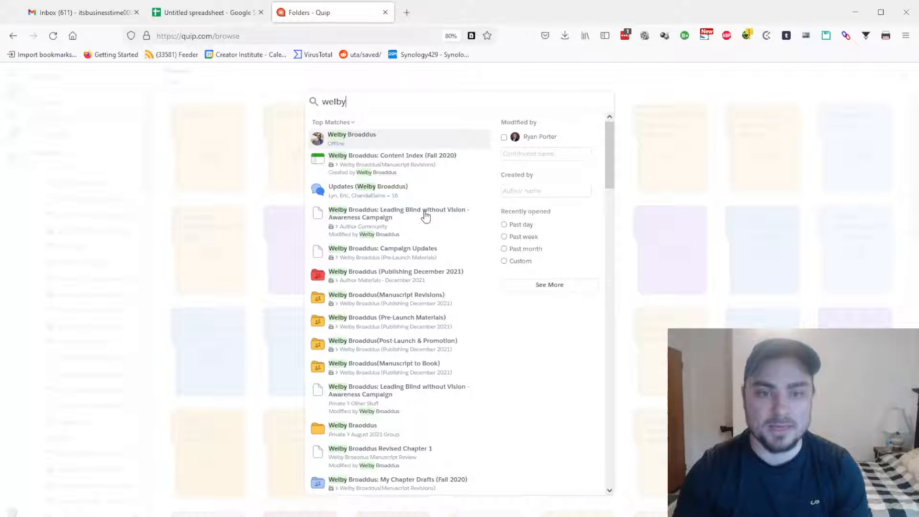
left_click(376, 221)
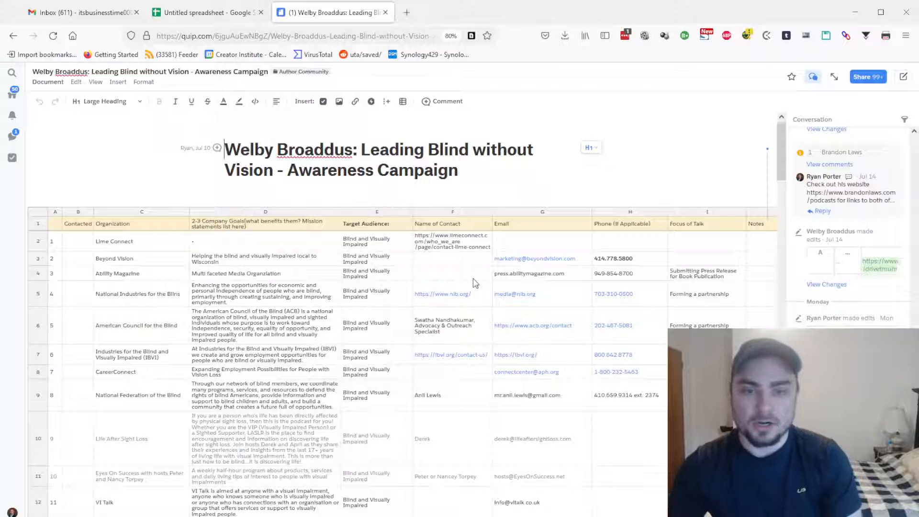
Copy the three contact names F13:F15 from Quip into the spreadsheet starting at B2
scroll(475, 283, "down", 1)
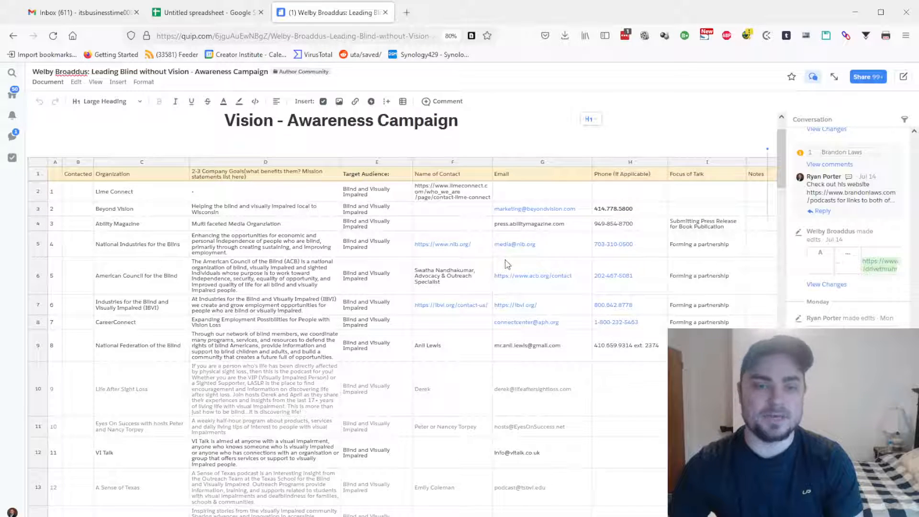
scroll(476, 300, "down", 2)
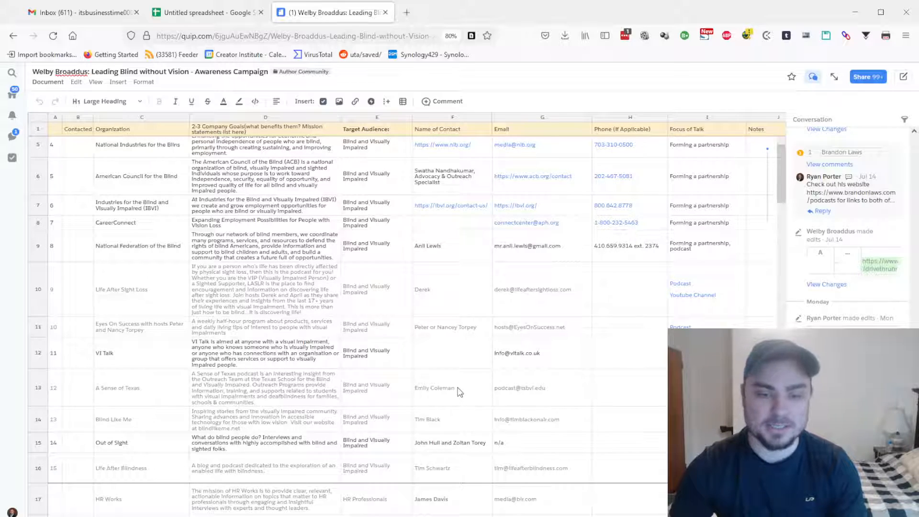
scroll(460, 391, "down", 2)
left_click(446, 342)
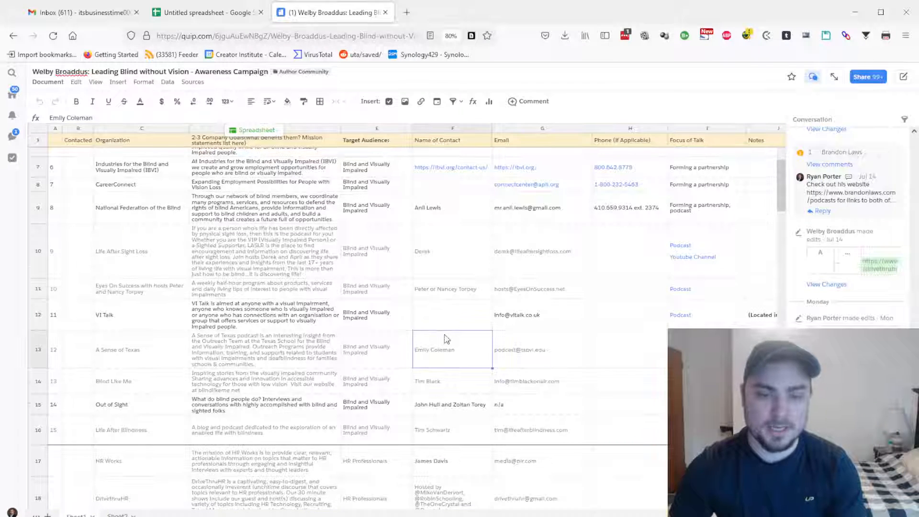
left_click(450, 407, "shift")
key("ctrl+c")
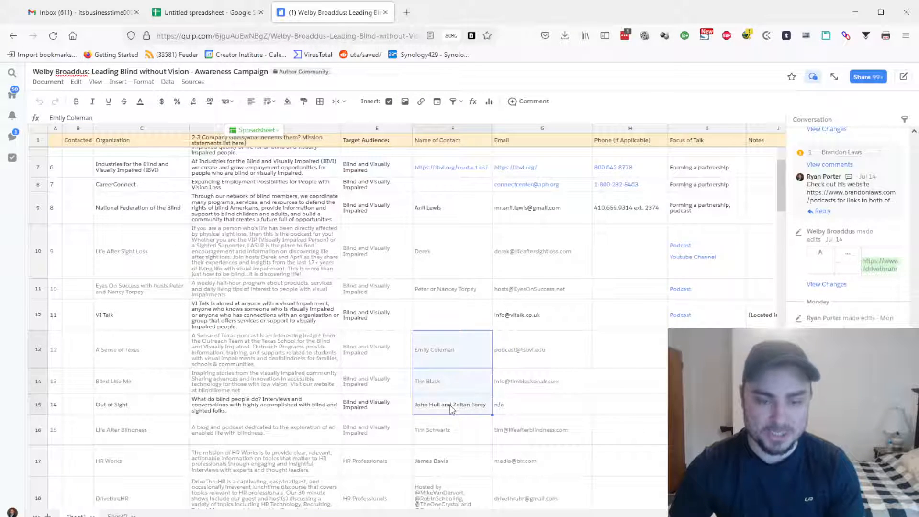
left_click(187, 16)
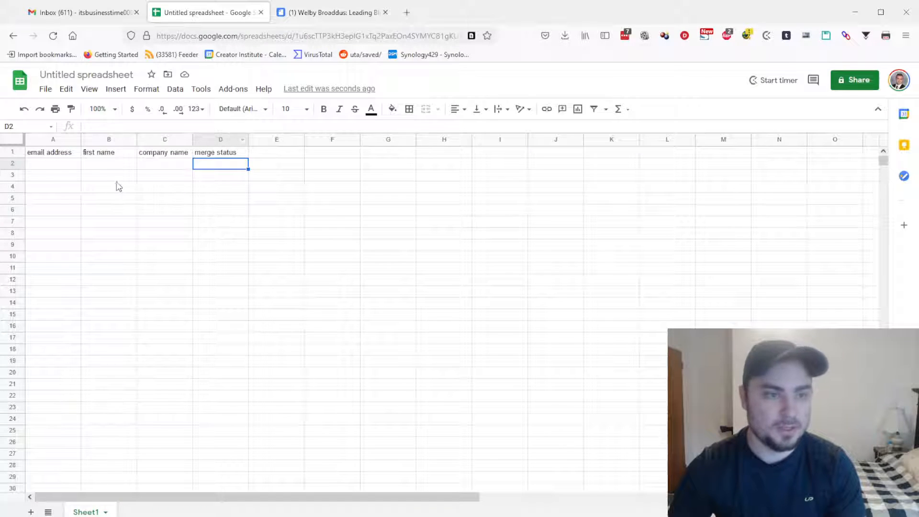
left_click(100, 166)
key("ctrl+v")
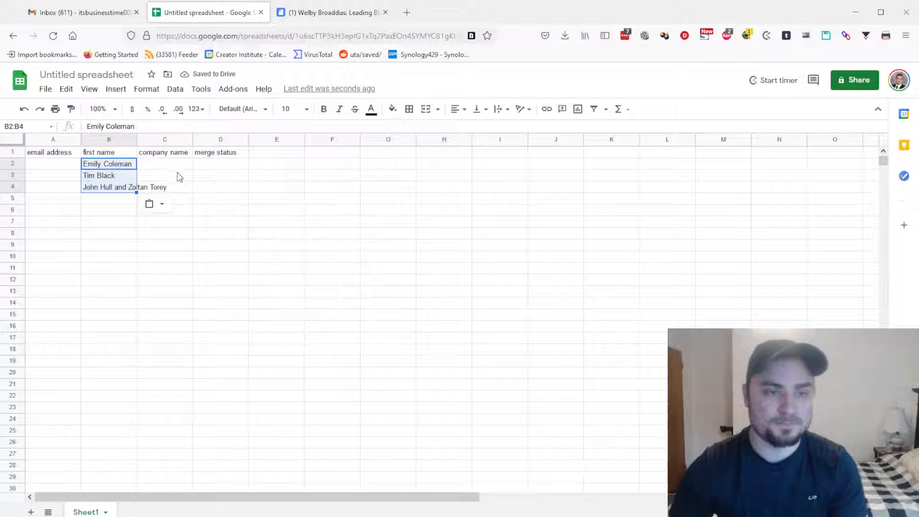
left_click(352, 13)
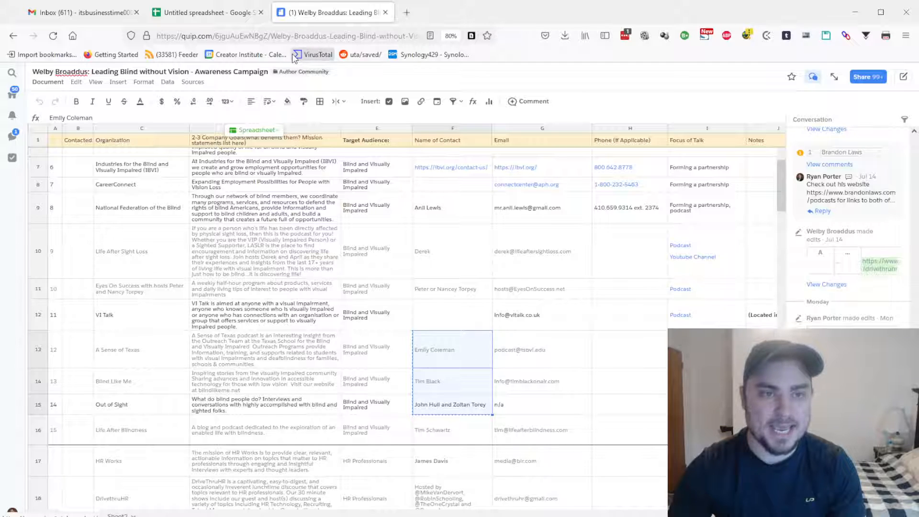
left_click(206, 13)
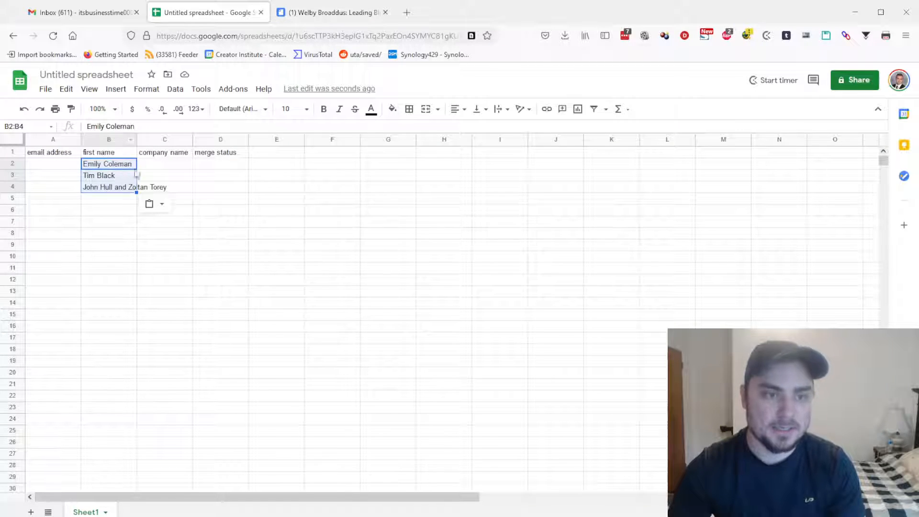
left_click(331, 12)
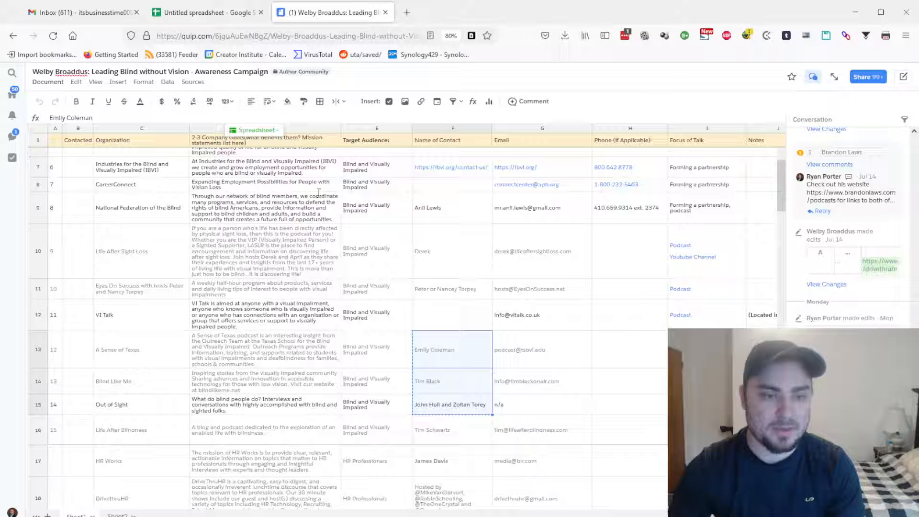
Paste the three organisations from Quip C13:C15 into C2 and widen column B
left_click(137, 350)
left_click(134, 411, "shift")
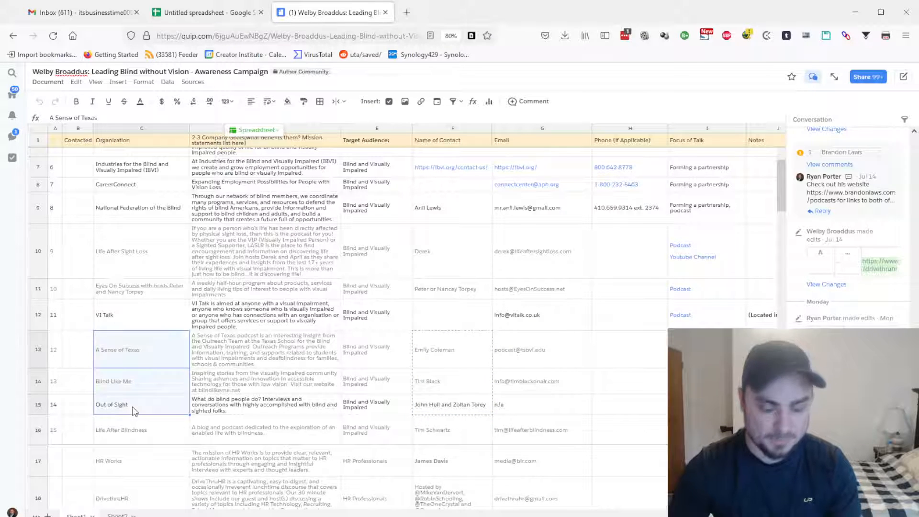
left_click(206, 12)
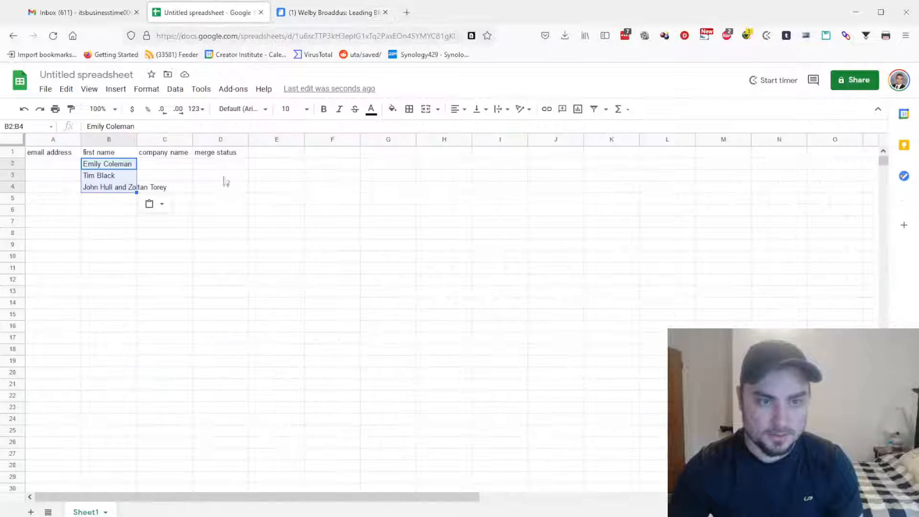
left_click(175, 165)
key("ctrl+v")
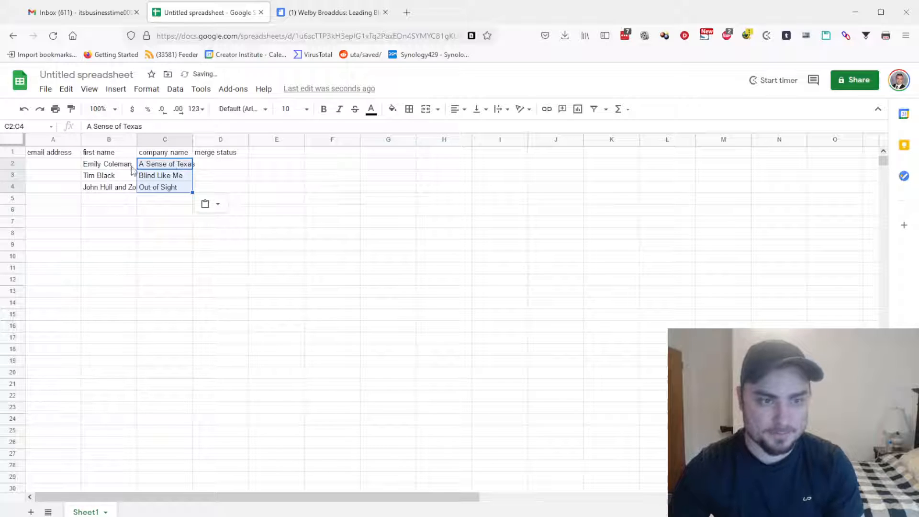
left_click_drag(138, 140, 201, 140)
left_click(42, 167)
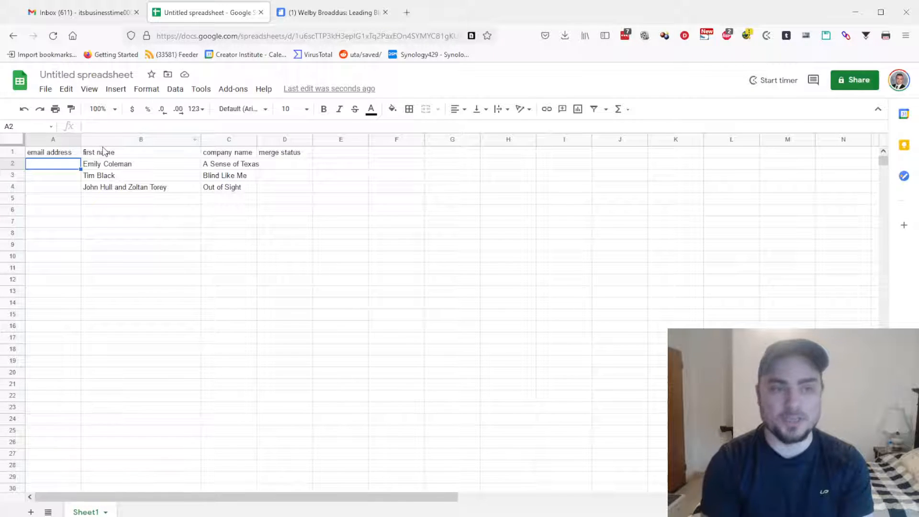
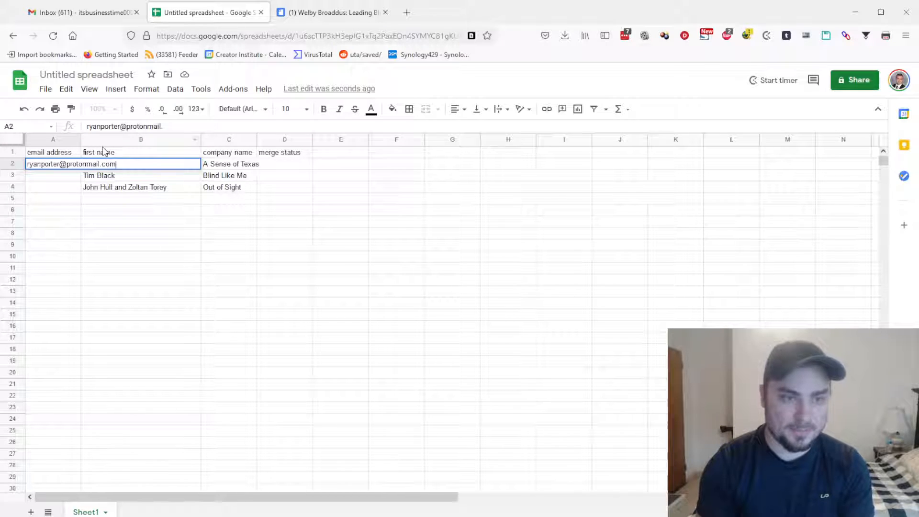
Enter the test ProtonMail address in A2, copy it to A3 and A4, and widen columns A and C
left_click(75, 190)
left_click_drag(80, 138, 144, 138)
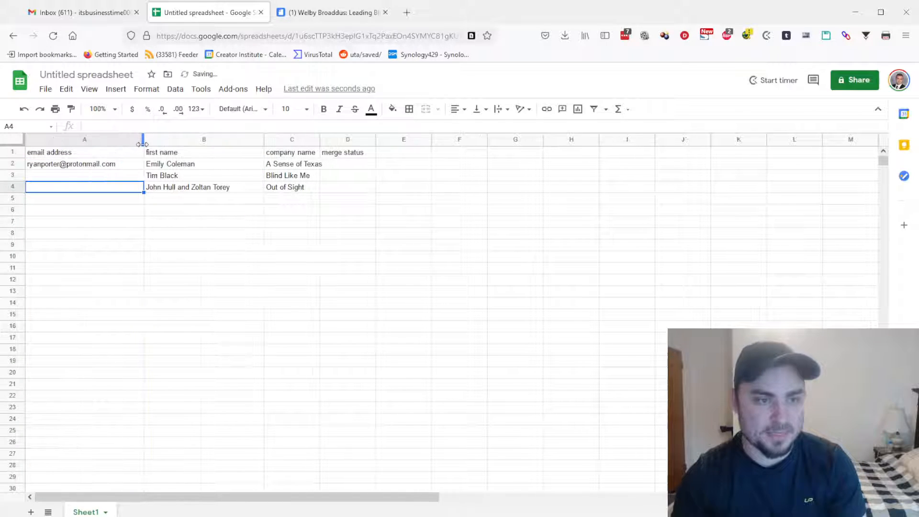
left_click(69, 179)
left_click(83, 168)
key("ctrl+c")
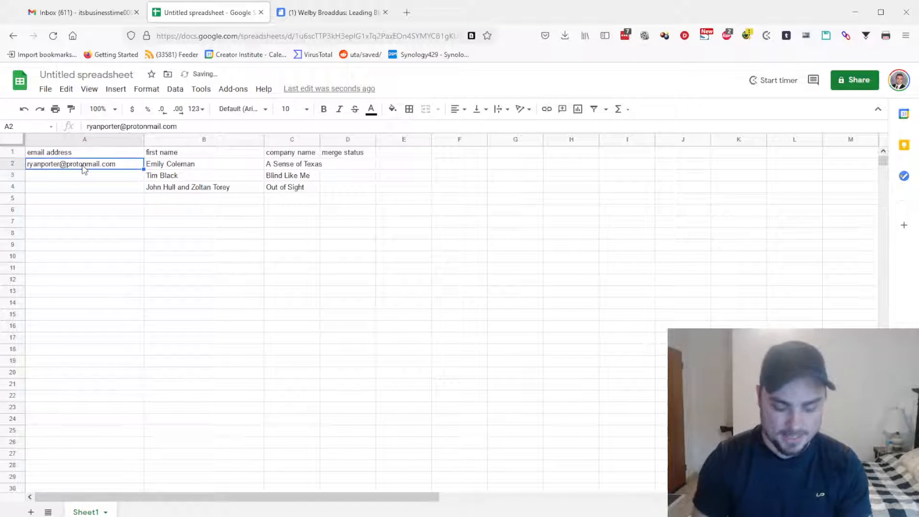
key("Down")
key("ctrl+v")
key("Down")
key("ctrl+v")
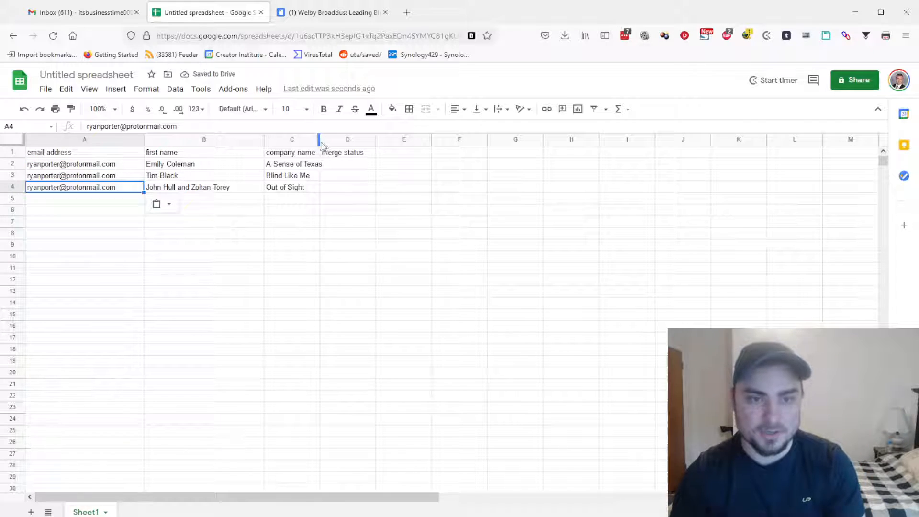
left_click_drag(319, 140, 350, 140)
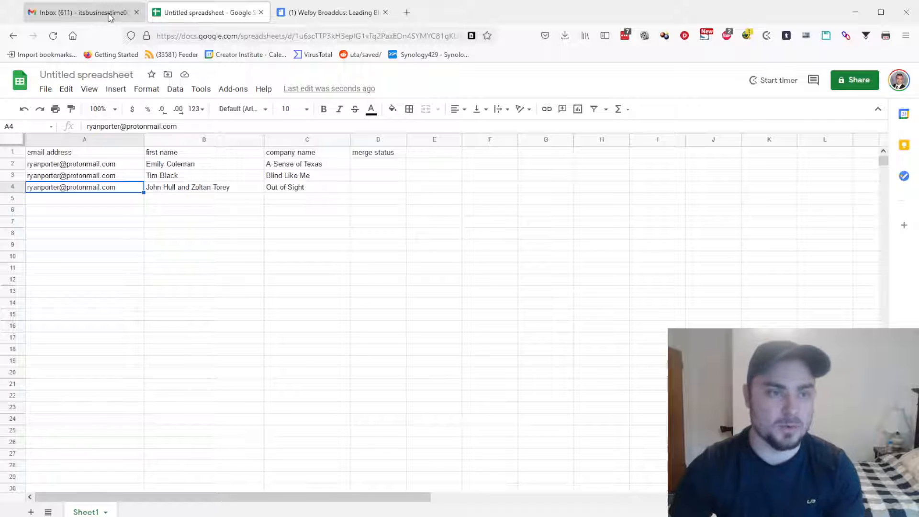
Start a blank Compose message in Gmail, then return to the Quip tab
left_click(80, 15)
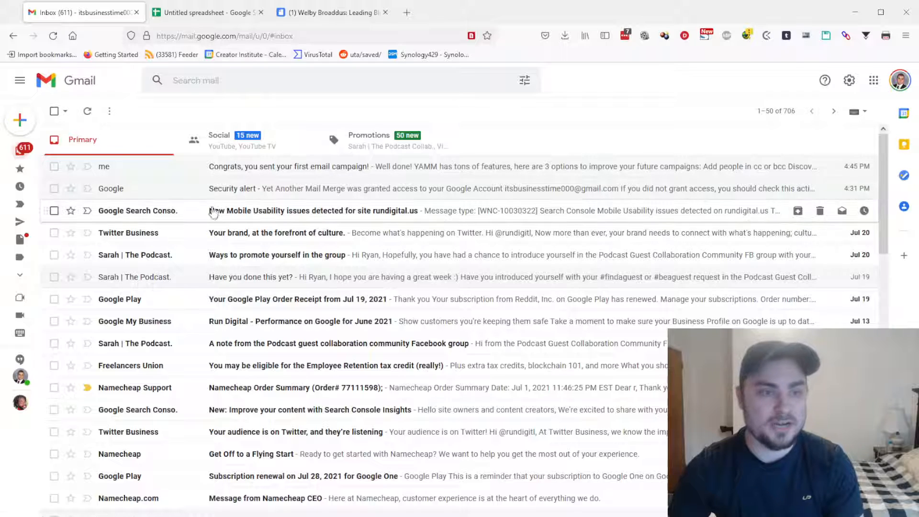
mouse_move(20, 140)
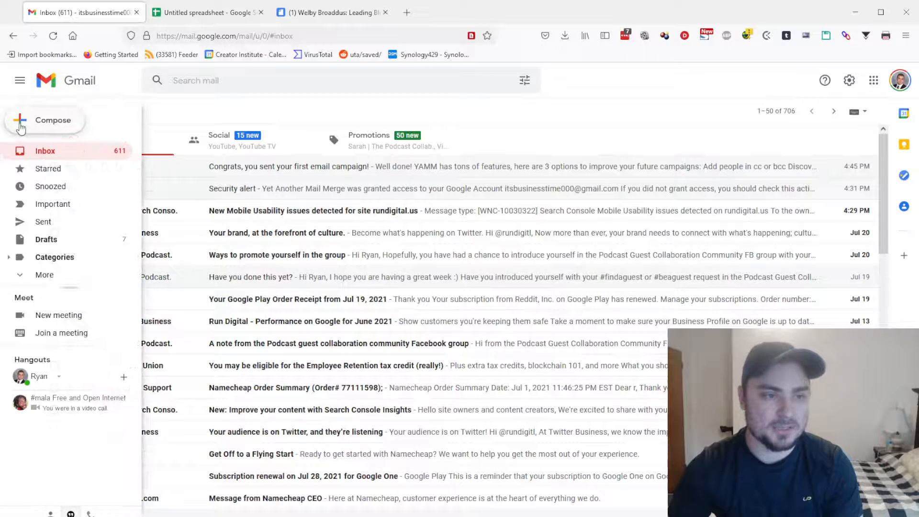
left_click(50, 123)
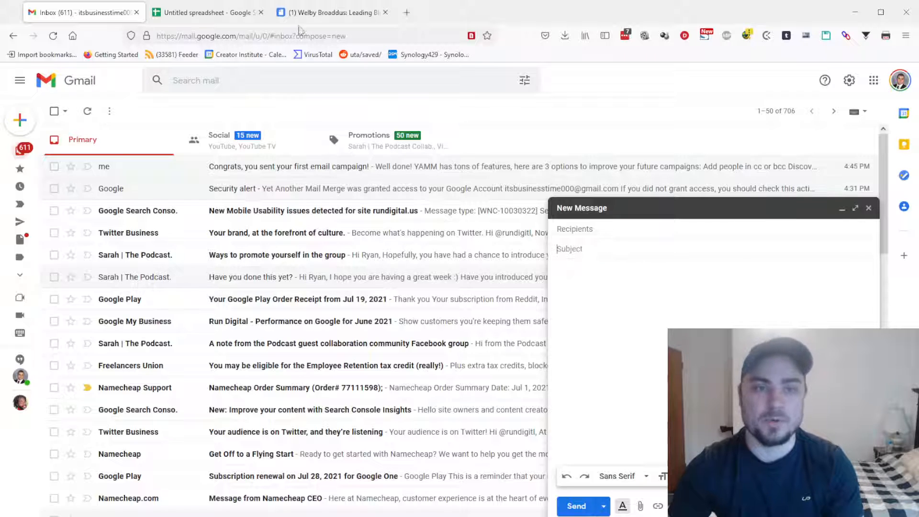
left_click(320, 13)
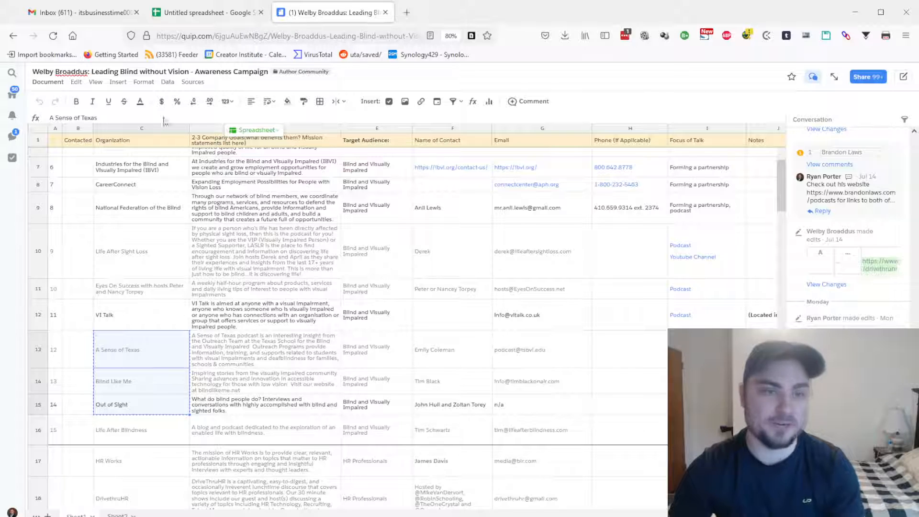
Open Author Community Email Invitations from Quip search and select its subject line under Edits
left_click(16, 75)
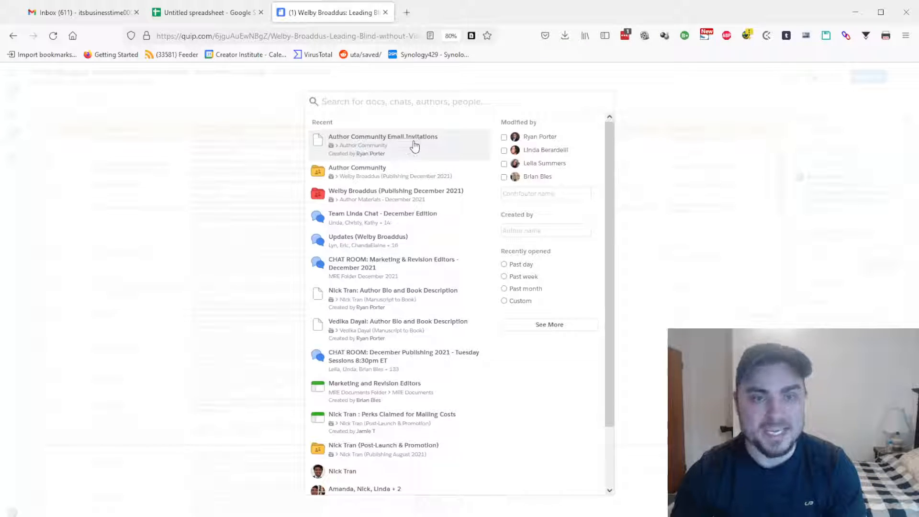
left_click(384, 146)
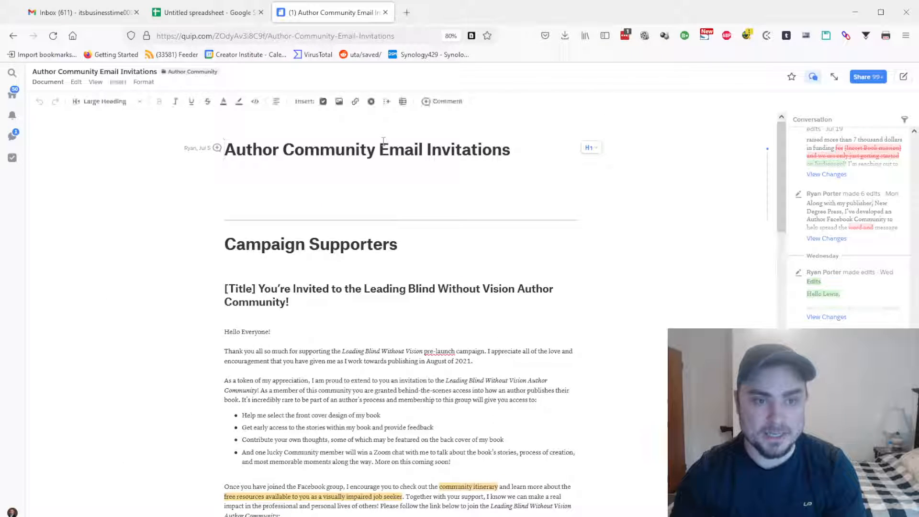
scroll(401, 233, "down", 20)
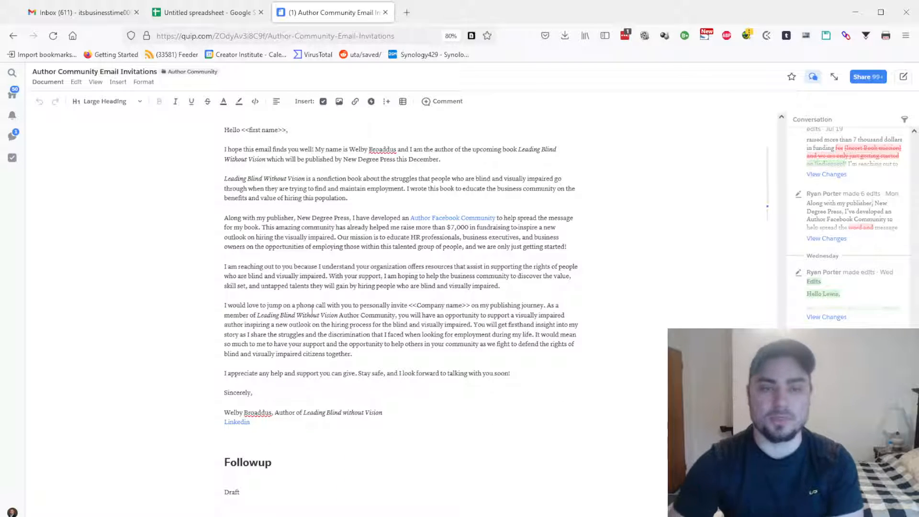
scroll(335, 297, "up", 1)
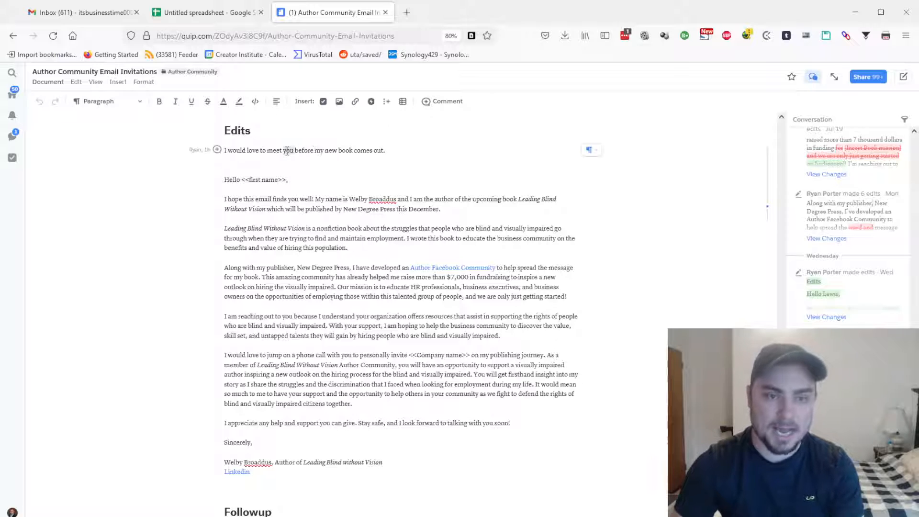
triple_click(287, 150)
key("ctrl+c")
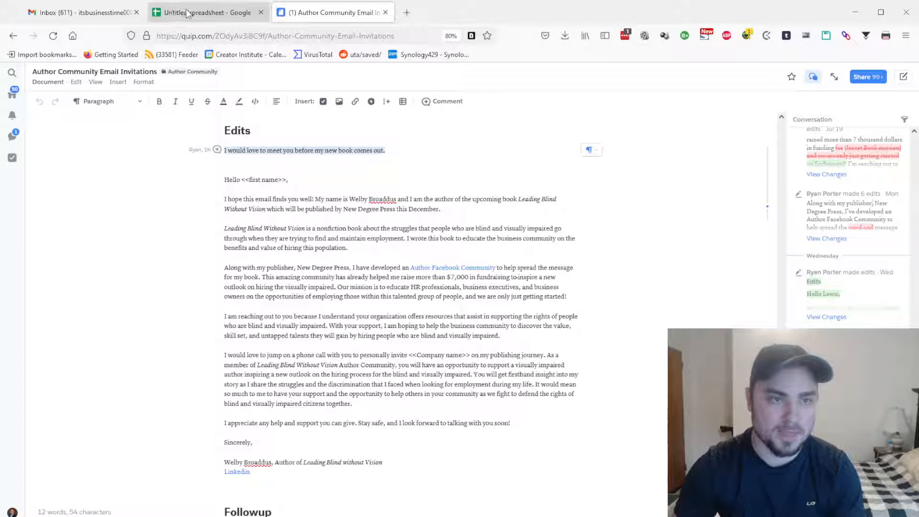
Paste "I would love to meet you before my new book comes out." as the draft's subject
left_click(107, 15)
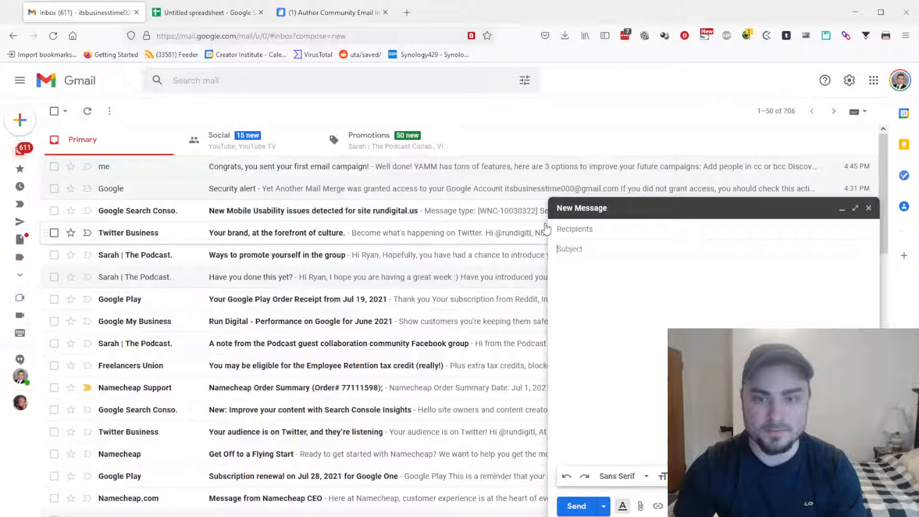
left_click(593, 250)
key("ctrl+v")
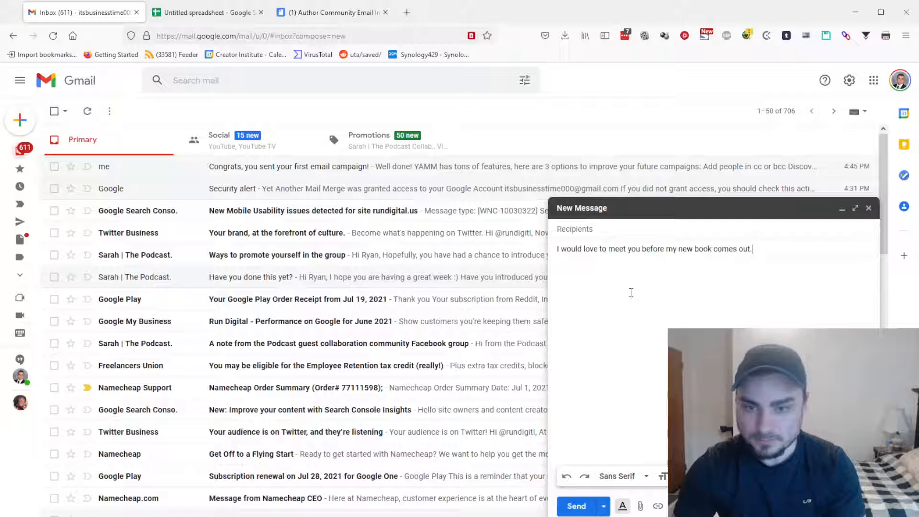
Copy the invitation from greeting to sign-off in Quip into the draft's body
left_click(338, 21)
left_click_drag(225, 178, 365, 483)
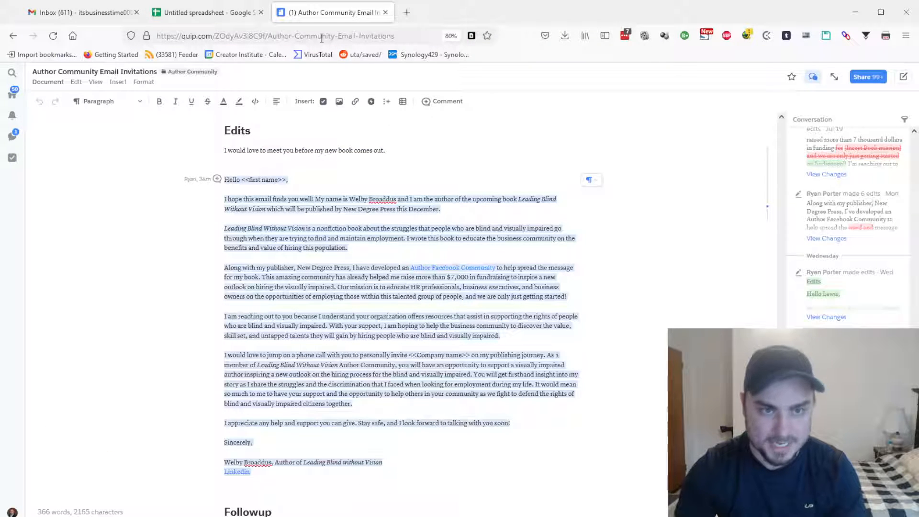
left_click(85, 12)
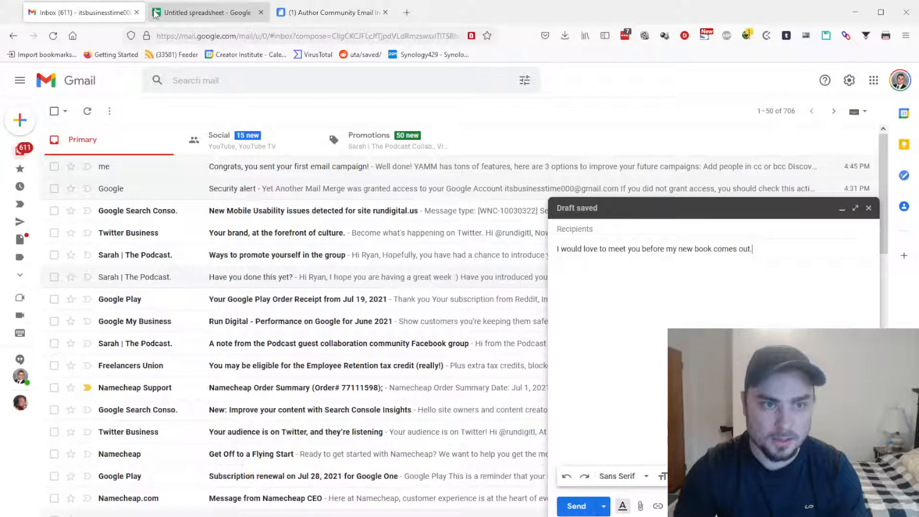
left_click(633, 298)
key("ctrl+v")
scroll(656, 282, "up", 10)
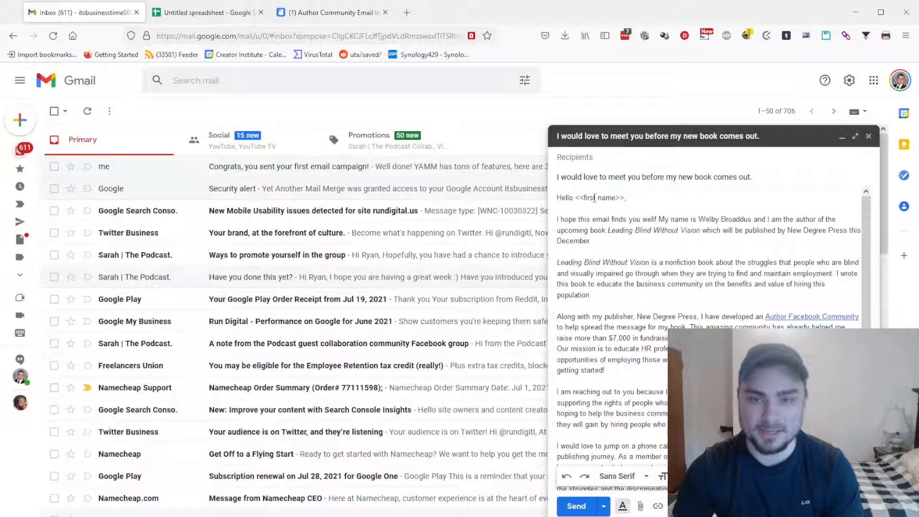
Compare the Gmail draft with the contact spreadsheet, finishing on the Sheets tab
left_click(208, 15)
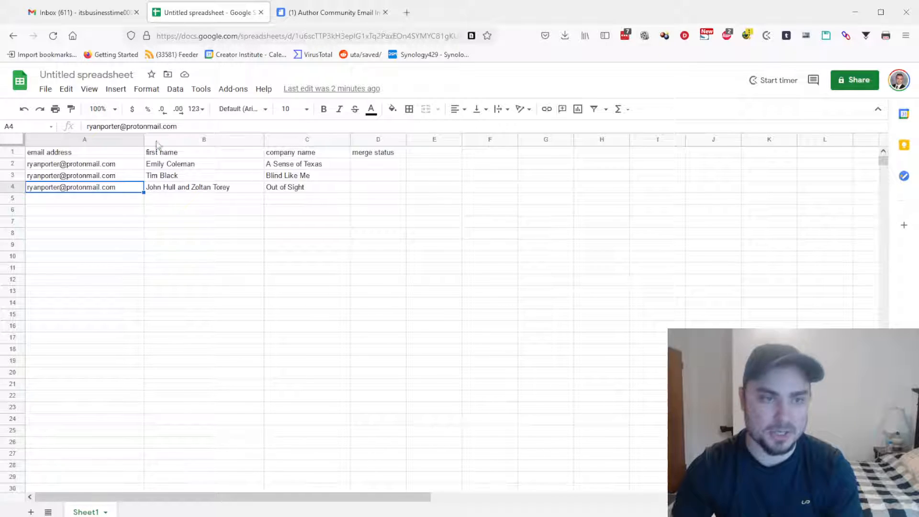
left_click(66, 16)
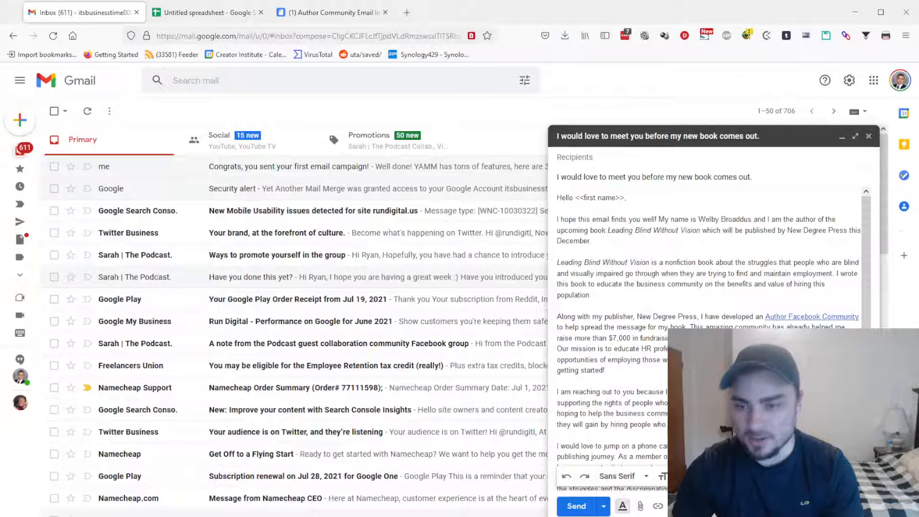
scroll(709, 336, "down", 3)
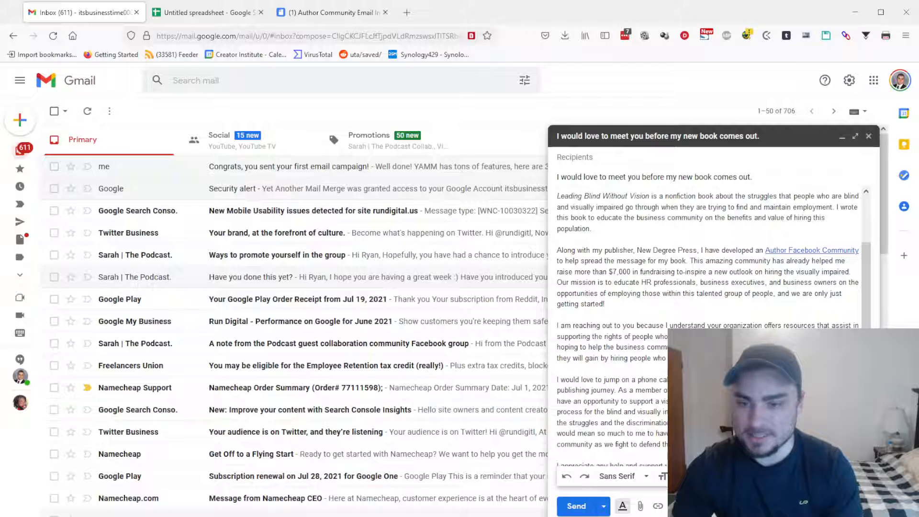
scroll(708, 253, "down", 3)
scroll(709, 253, "up", 3)
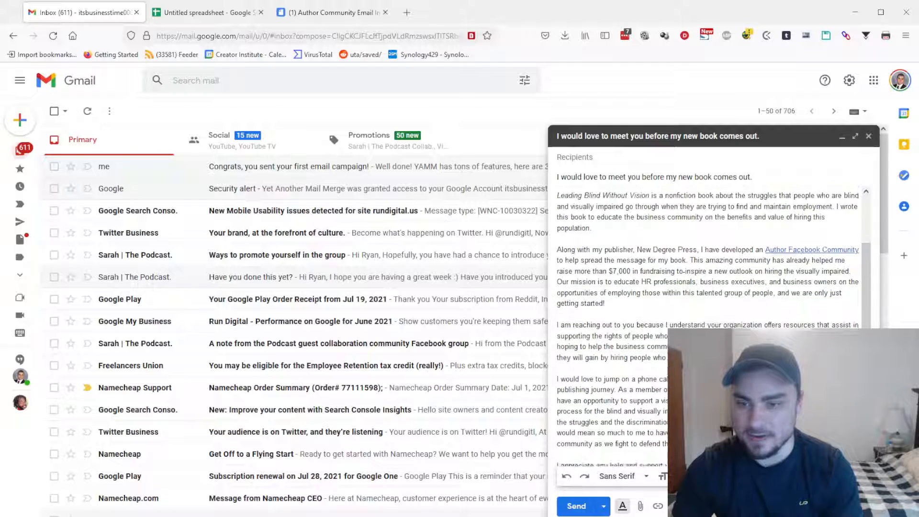
left_click(214, 14)
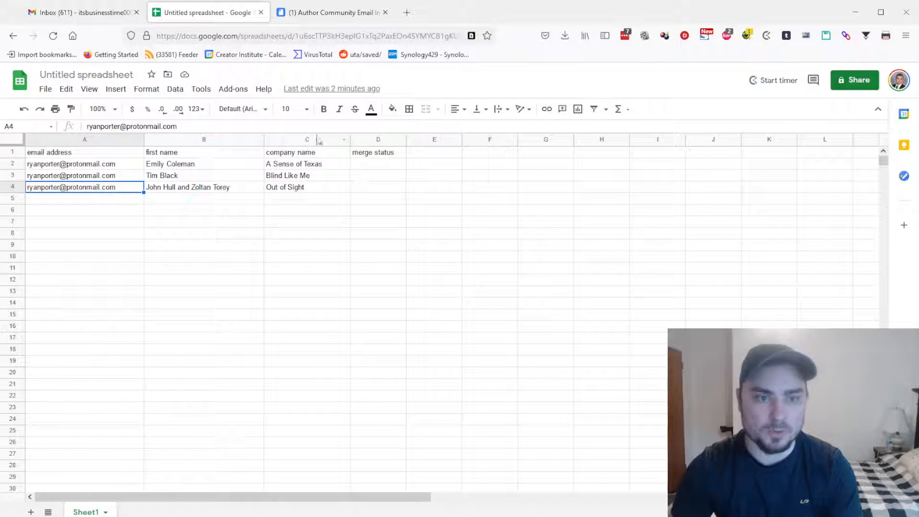
left_click(75, 14)
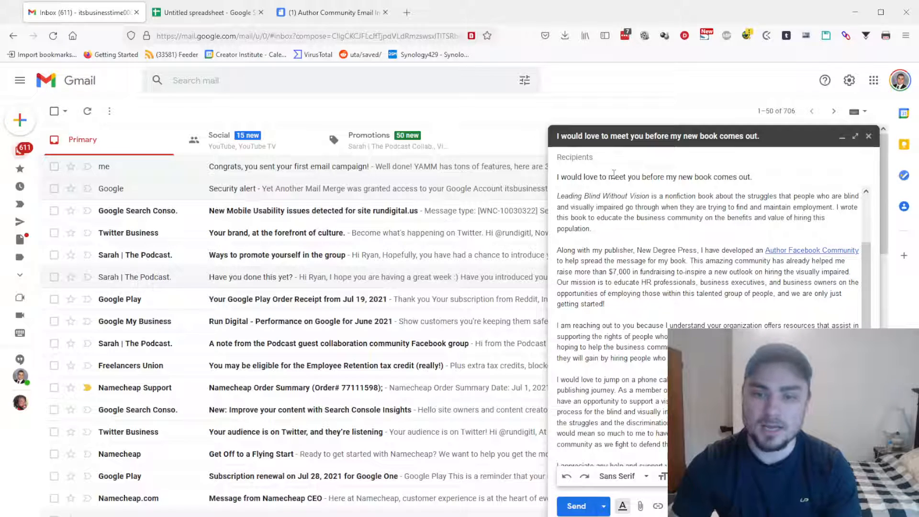
left_click(209, 18)
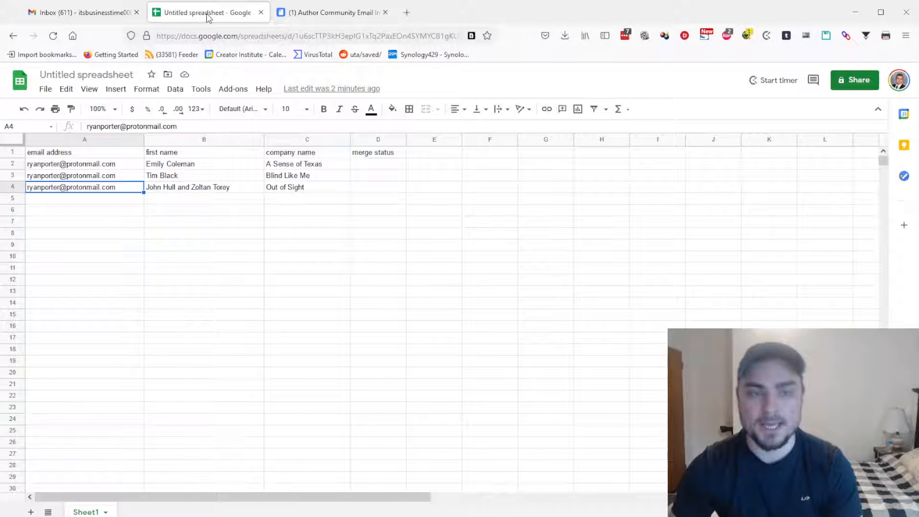
Launch Start Mail Merge from the Yet Another Mail Merge add-on menu
left_click(234, 92)
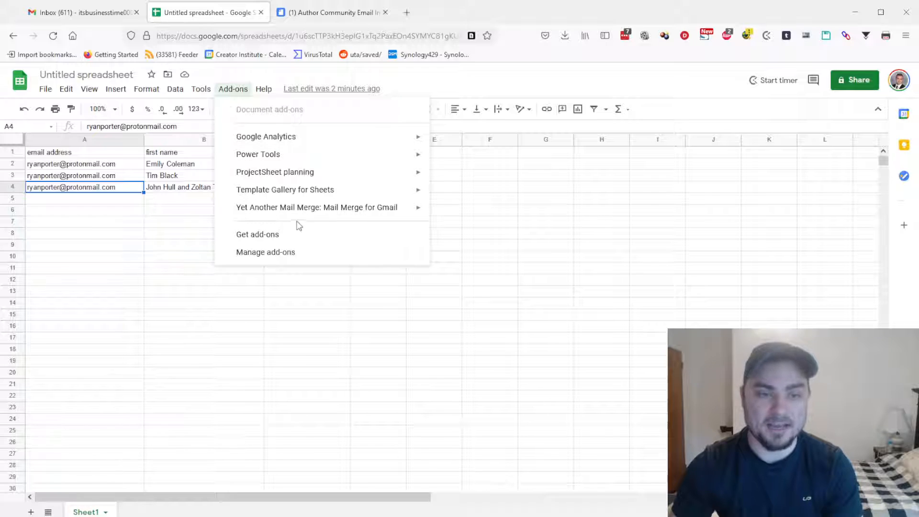
mouse_move(298, 216)
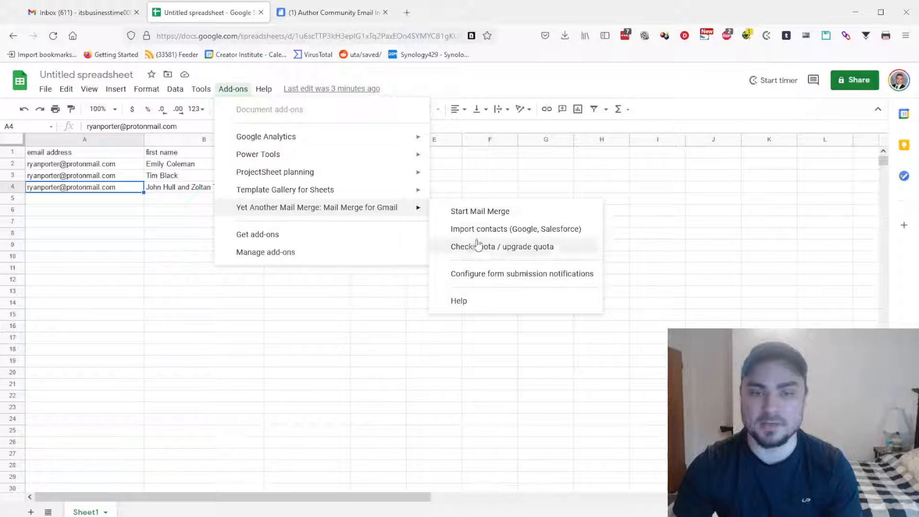
left_click(487, 217)
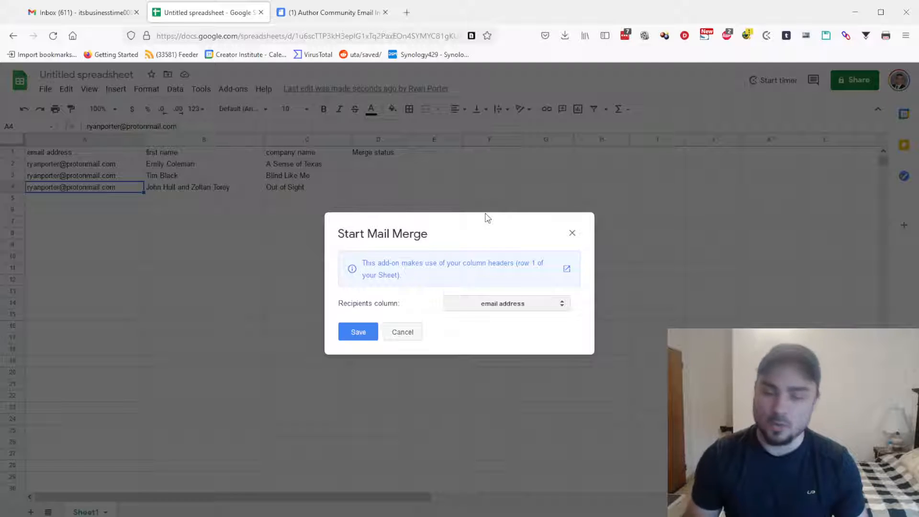
Confirm email address as the recipients column, note the 41 remaining recipients, and continue
left_click(357, 335)
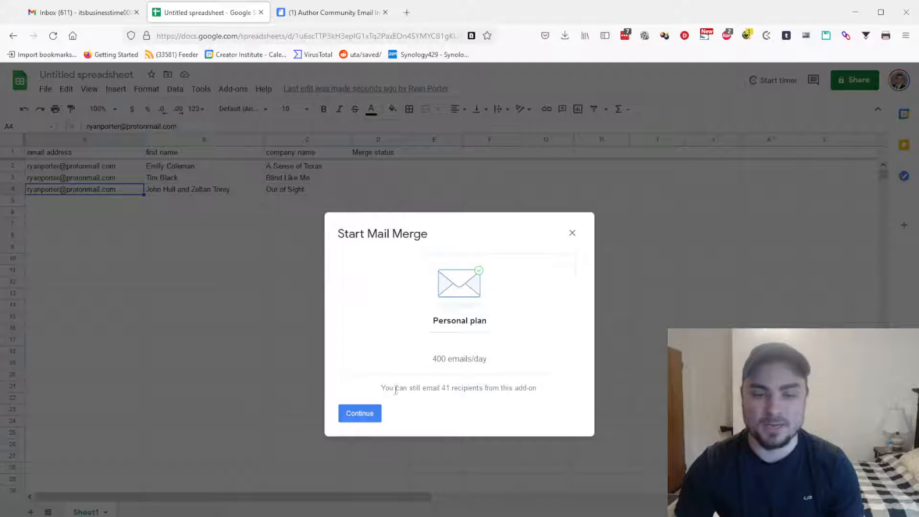
left_click_drag(441, 390, 458, 390)
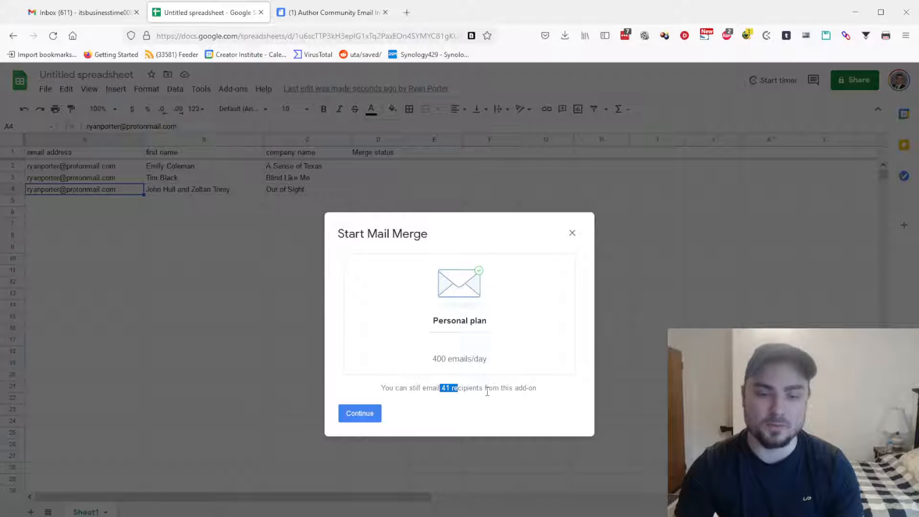
left_click(354, 414)
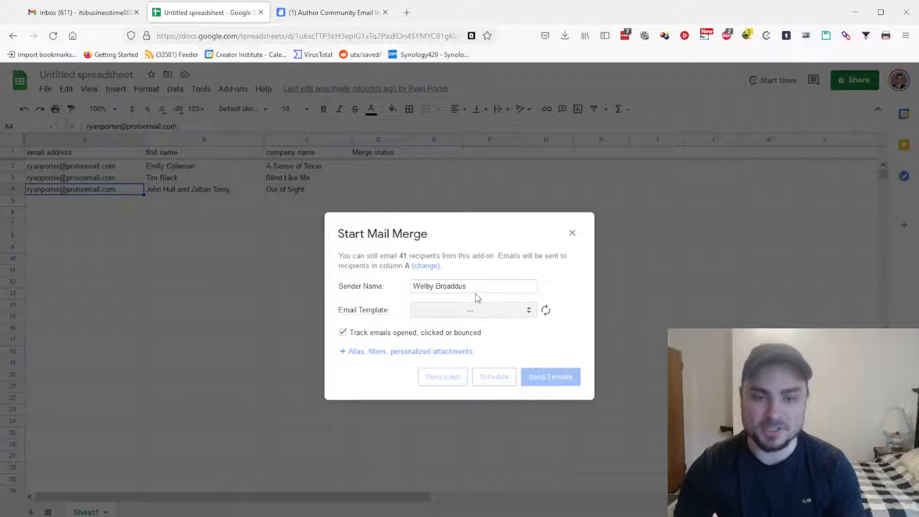
Check the sender name, choose the 'I would love to meet you…' template, and send 3 emails
left_click_drag(481, 286, 328, 287)
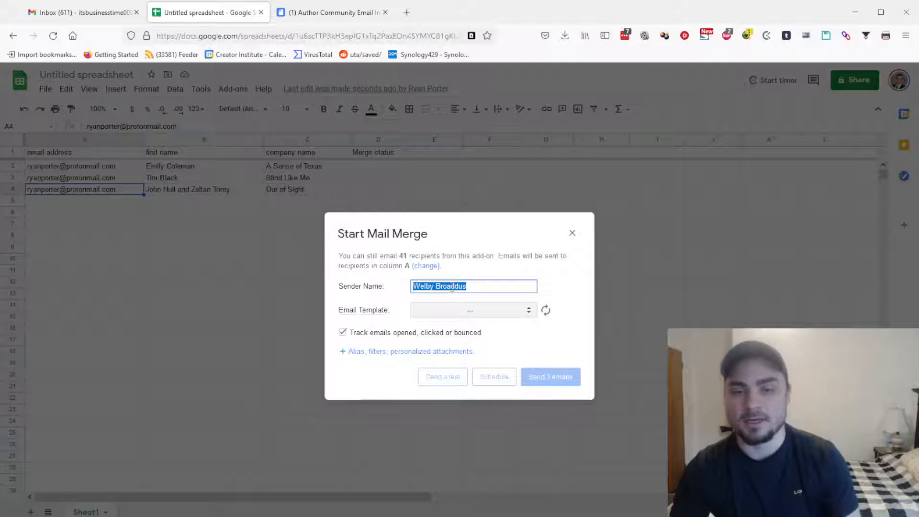
left_click(509, 317)
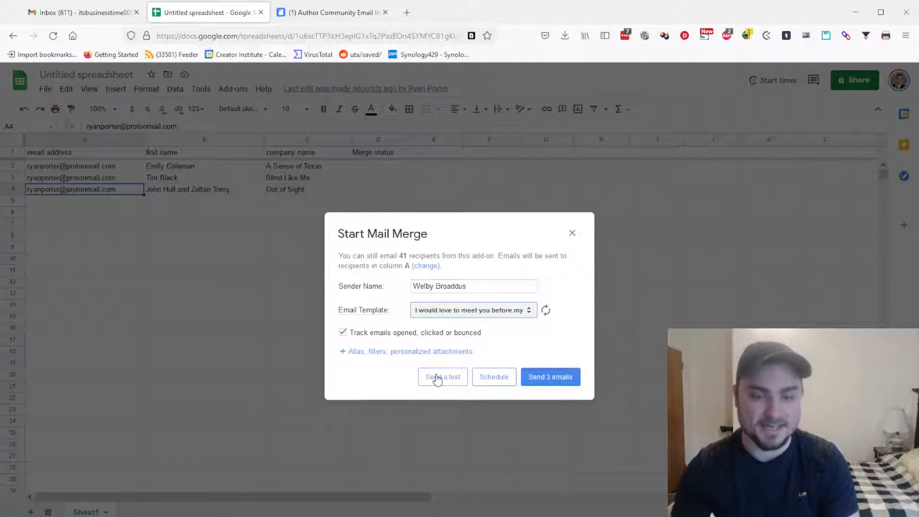
left_click(547, 380)
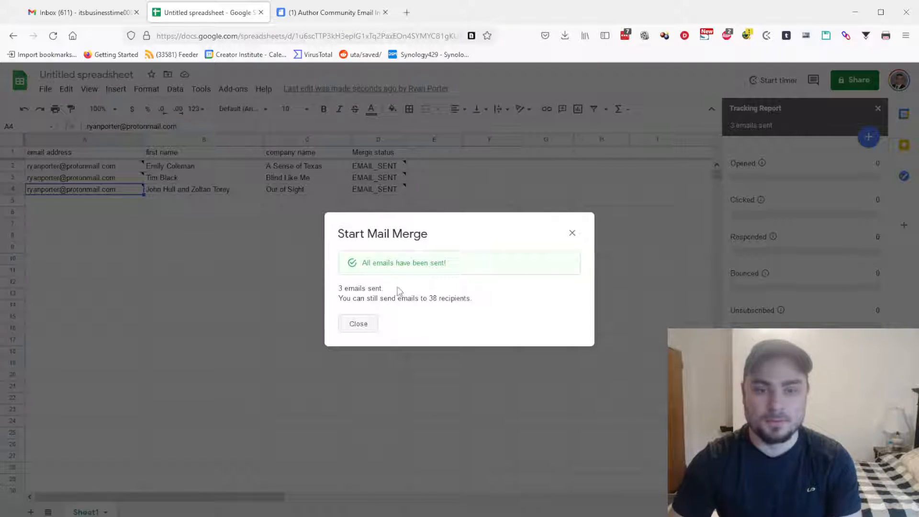
Close the 'All emails have been sent!' message to reveal the 3-sent Tracking Report
left_click(363, 326)
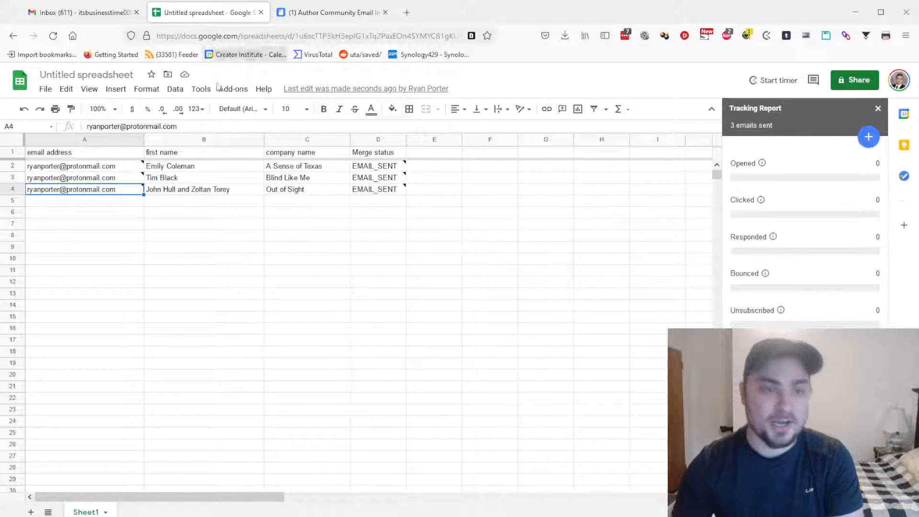
mouse_move(154, 177)
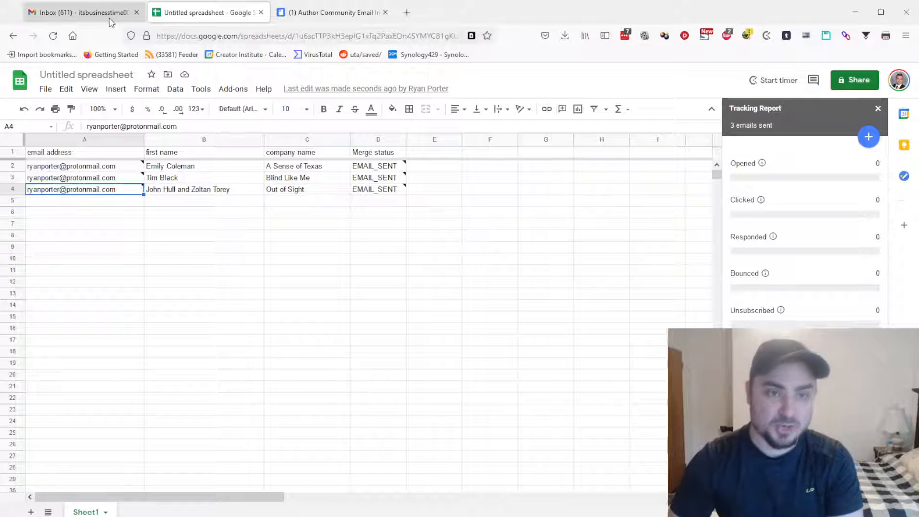
Go to protonmail.com in a new browser tab and continue to the sign-in page
left_click(407, 13)
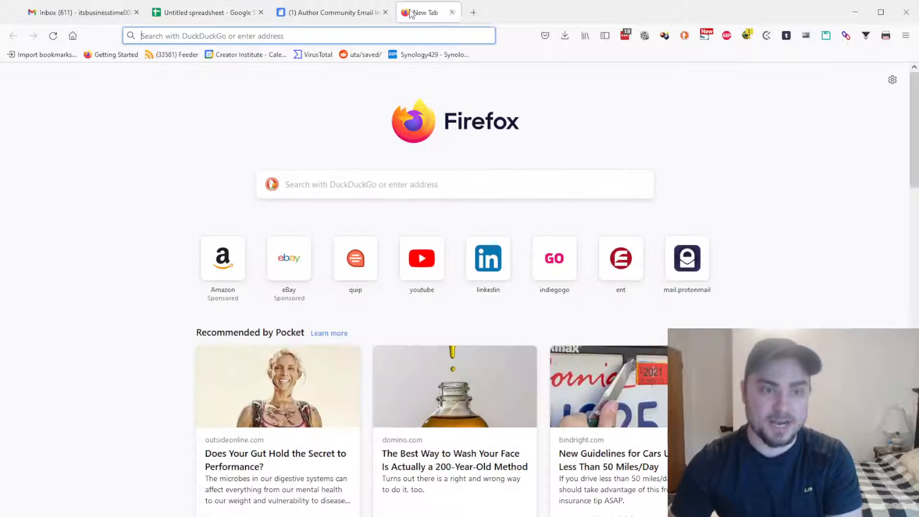
type("proton")
key("BackSpace")
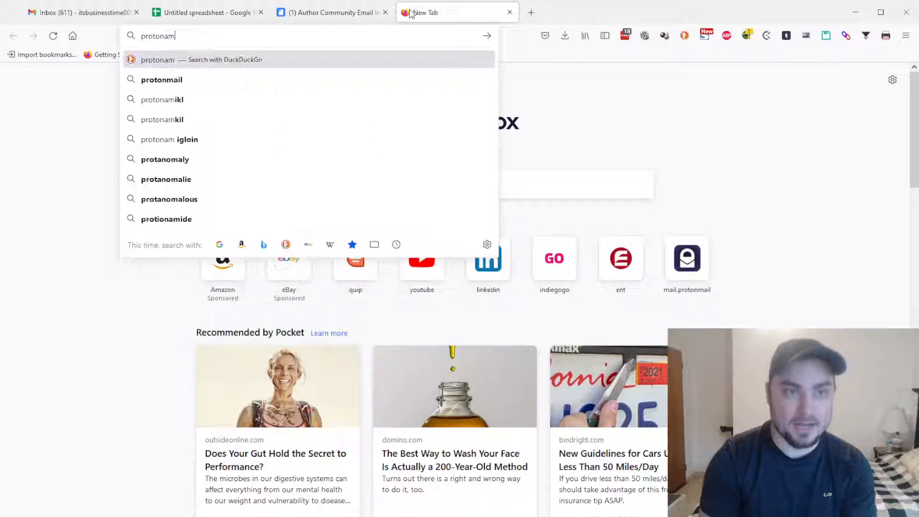
type("mail.com/")
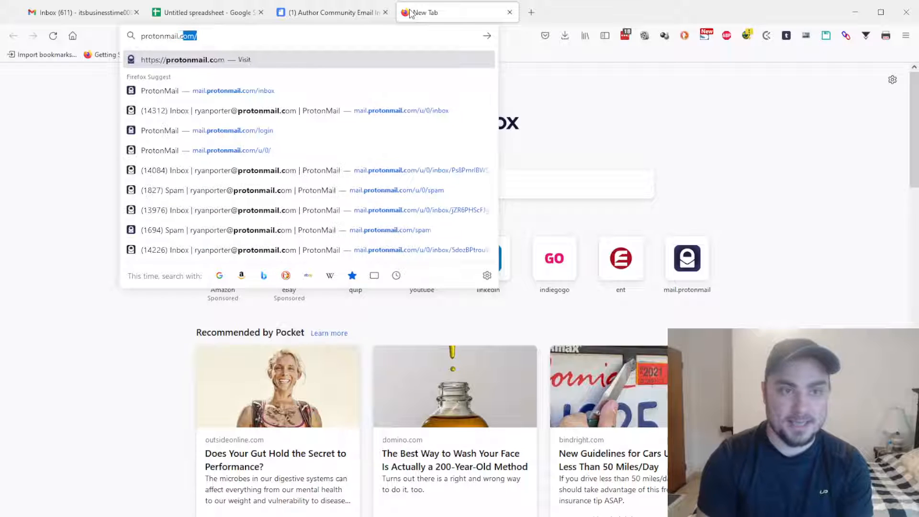
key("Return")
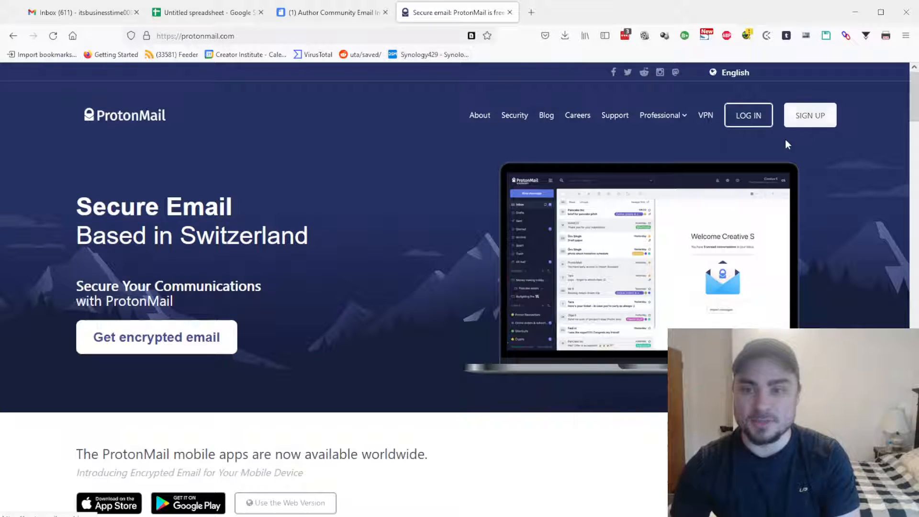
left_click(750, 123)
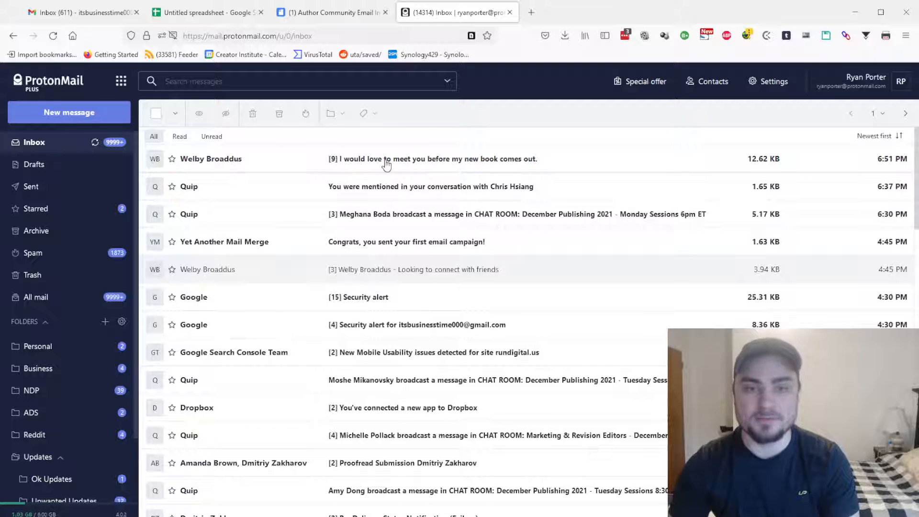
Read the newest personalized book invitation, then return to the Untitled spreadsheet tab
left_click(331, 163)
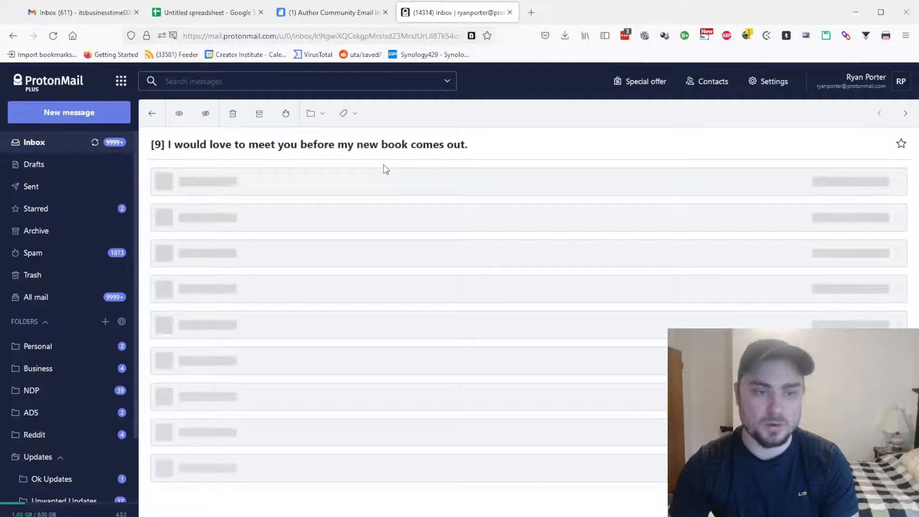
scroll(351, 250, "down", 2)
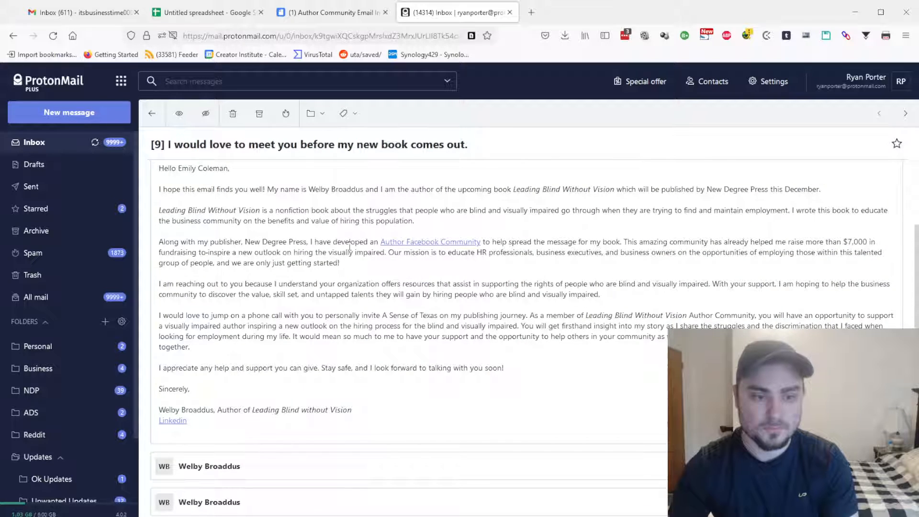
scroll(554, 421, "up", 2)
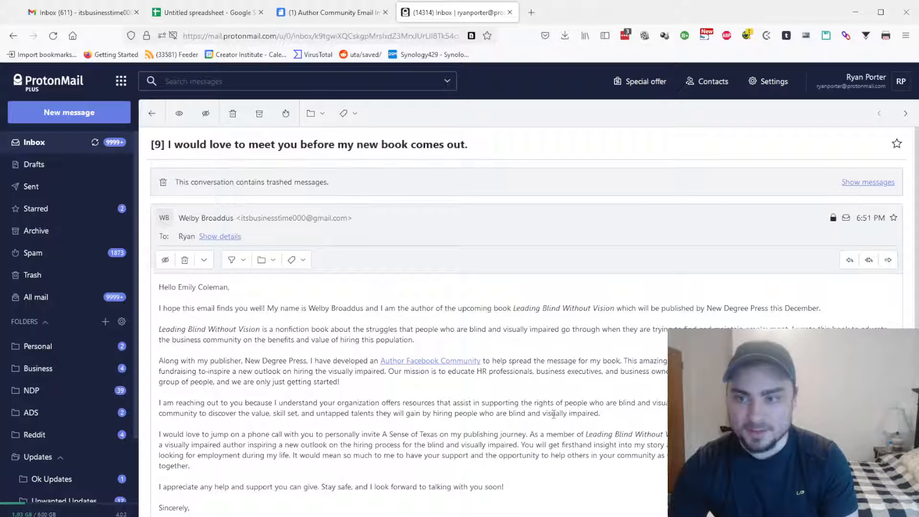
scroll(317, 237, "down", 1)
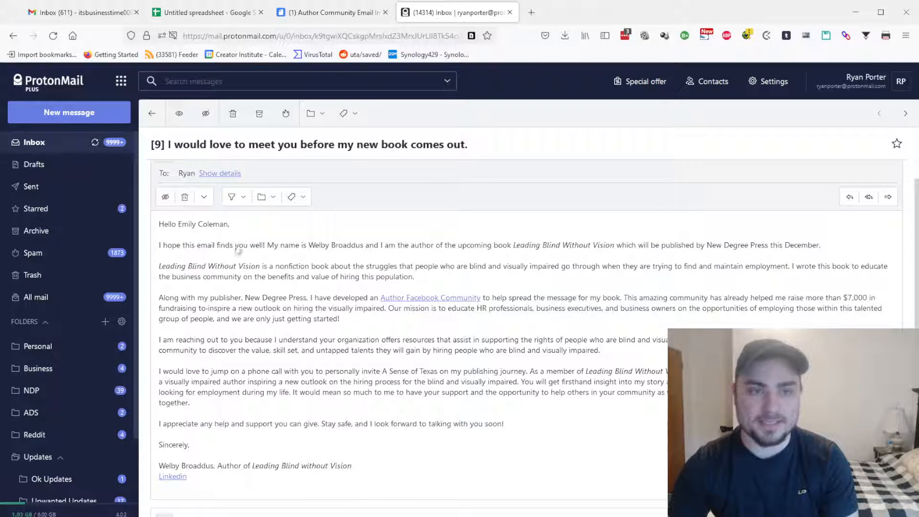
left_click(213, 12)
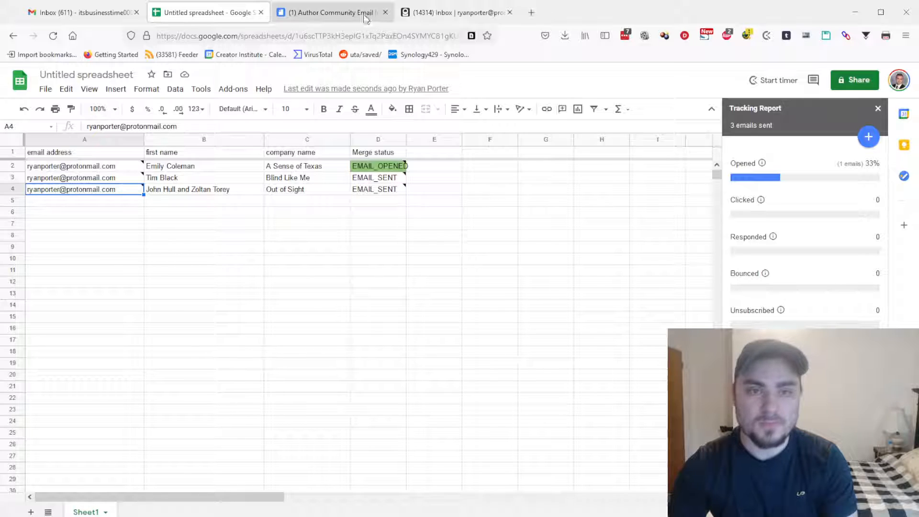
left_click(431, 16)
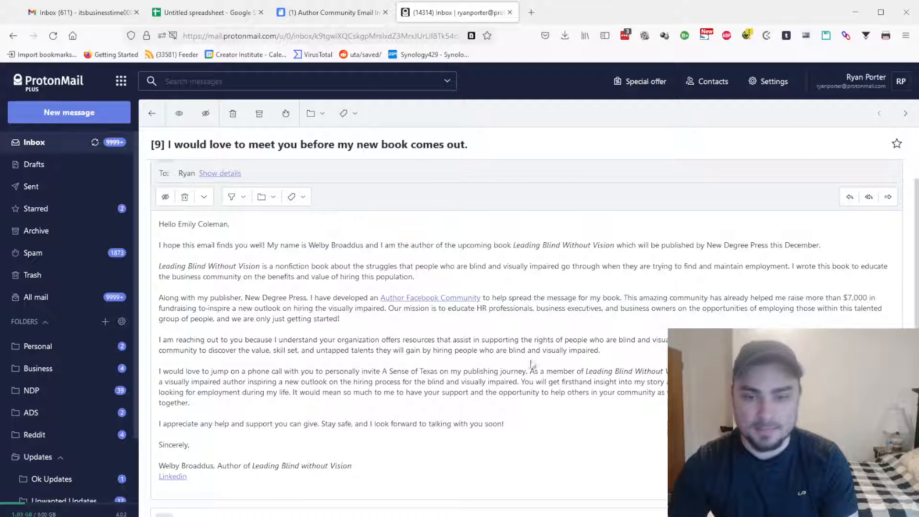
left_click_drag(383, 372, 446, 370)
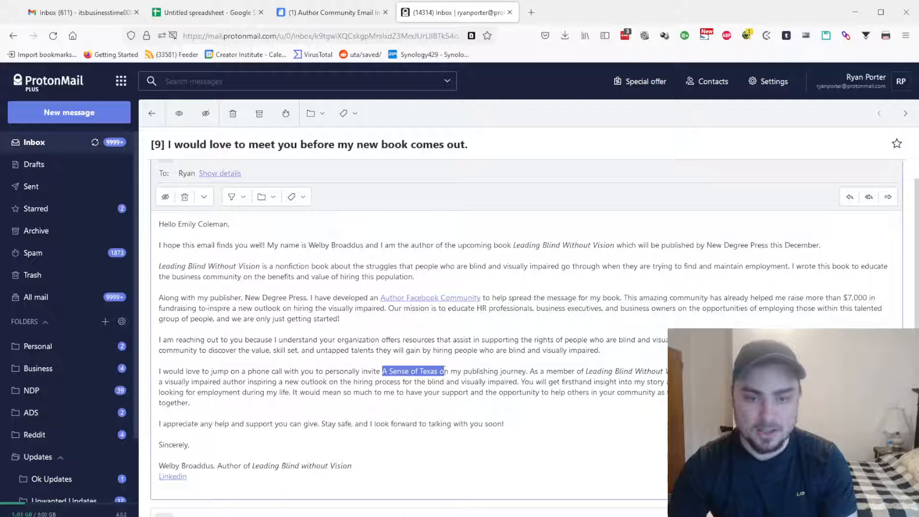
left_click(220, 14)
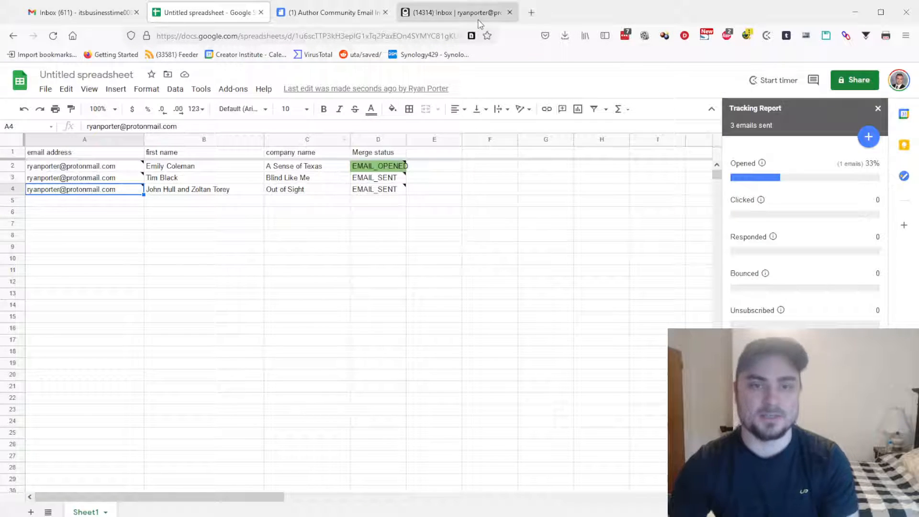
left_click(455, 13)
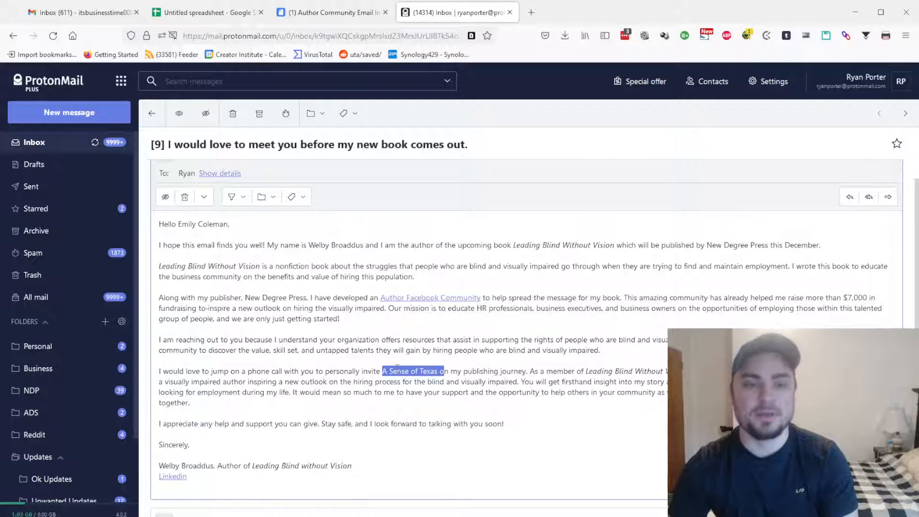
left_click(211, 12)
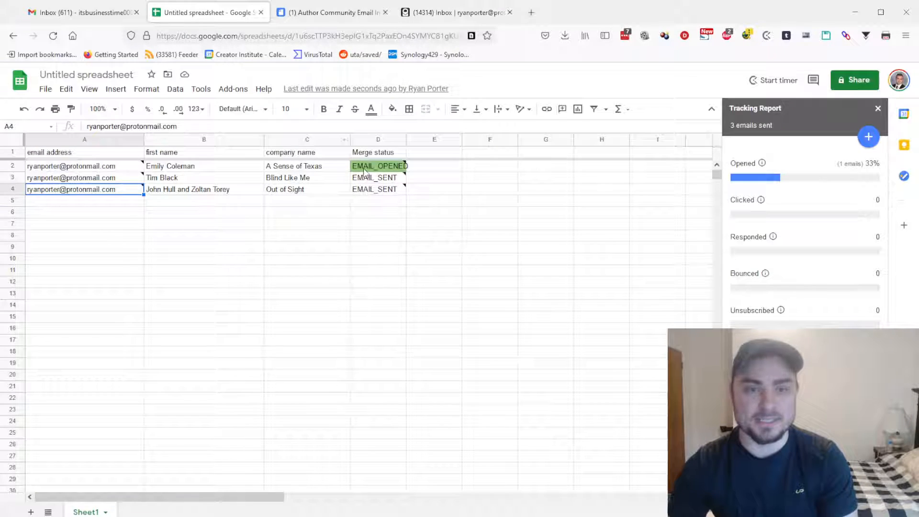
mouse_move(386, 167)
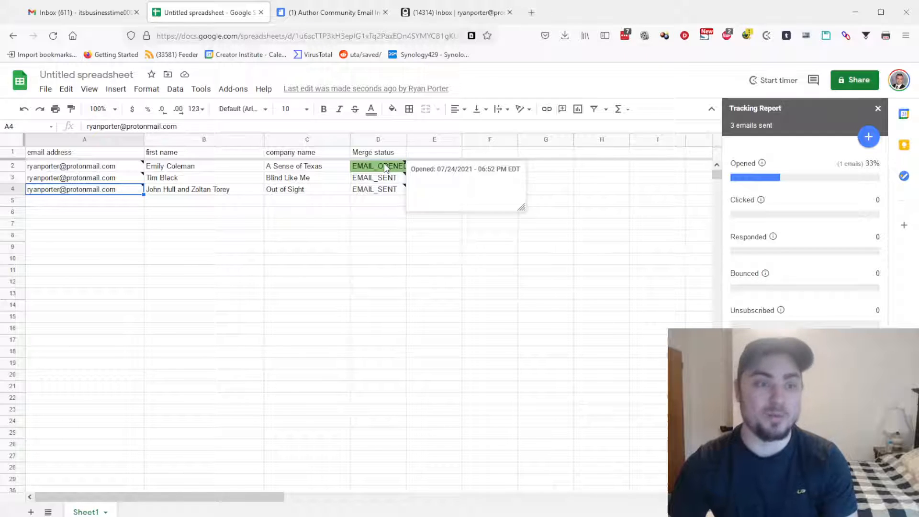